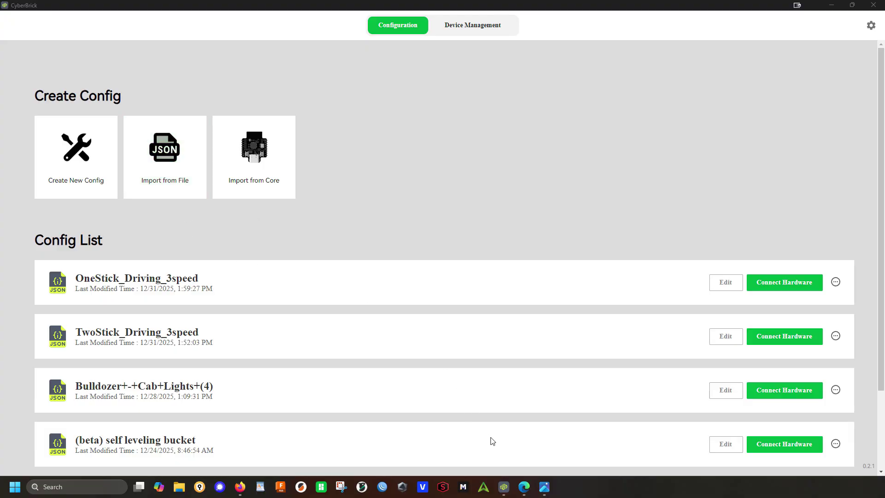
# Check the CyberBrick Files section of the Cyberbrick Skid Steer page in the Edge browser, and return to CyberBrick.
pyautogui.click(525, 488)
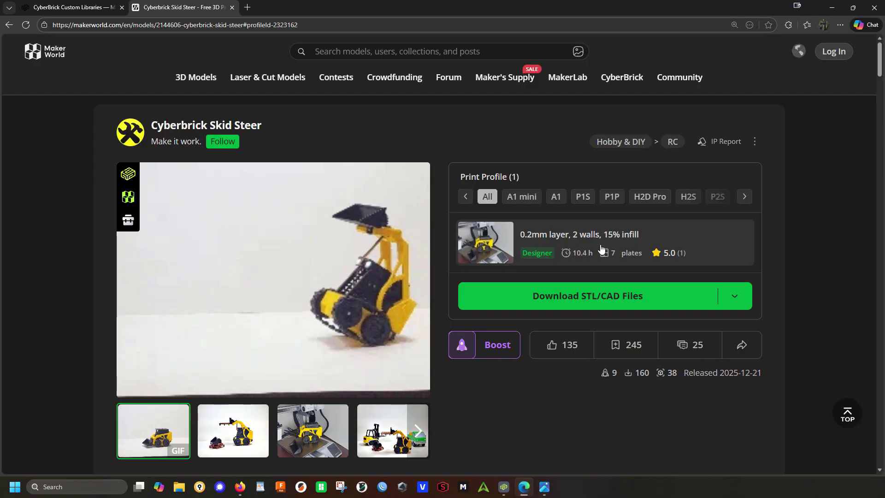
pyautogui.scroll(-20, 883, 113)
pyautogui.scroll(-10, 871, 238)
pyautogui.scroll(3, 871, 238)
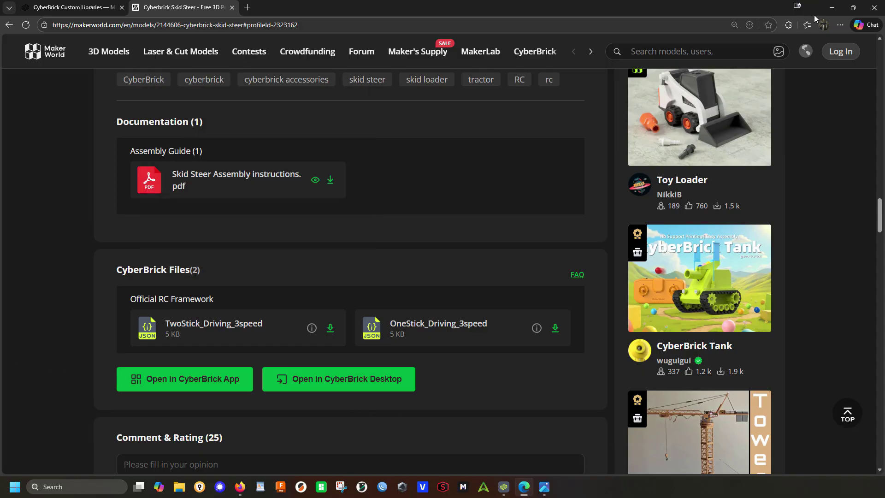
pyautogui.click(834, 9)
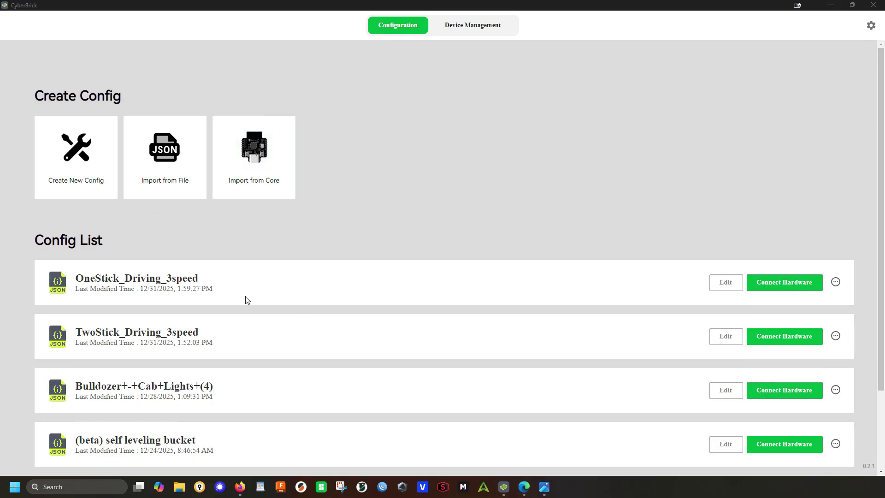
# Create a config from the Forklift template and replace the remote's R Shoulder Stick with a single-axis joystick.
pyautogui.click(71, 177)
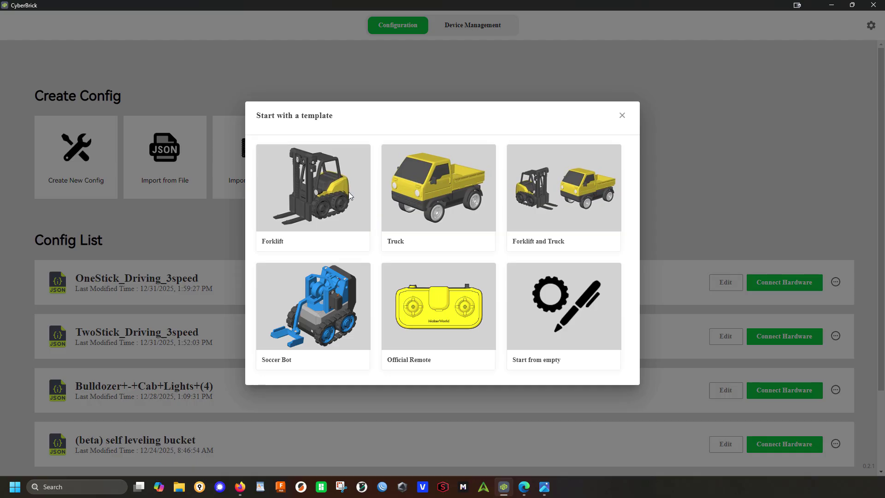
pyautogui.click(324, 191)
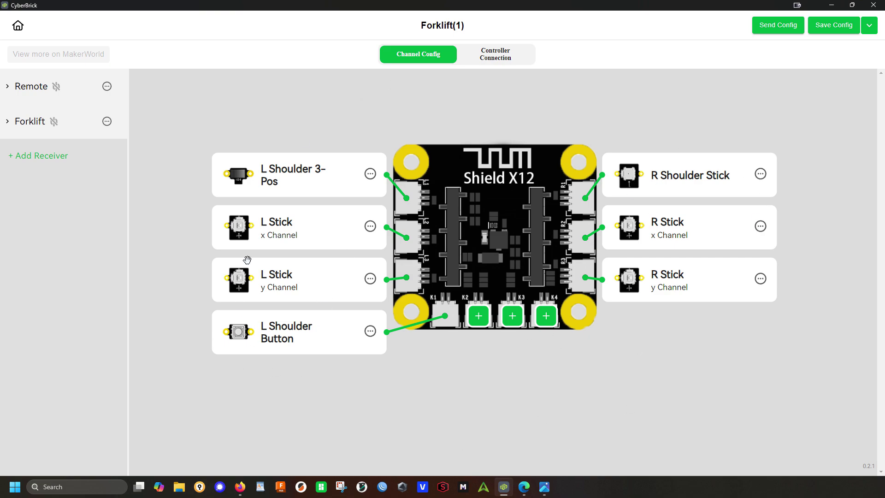
pyautogui.click(760, 174)
pyautogui.click(767, 227)
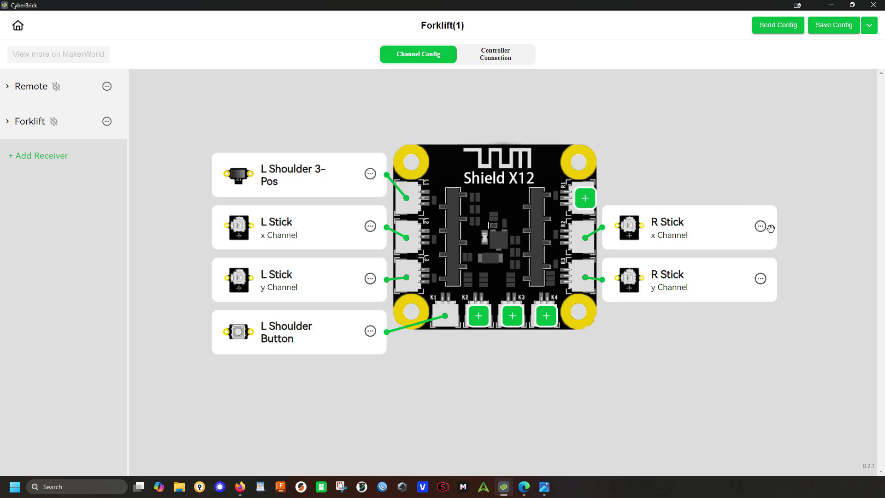
pyautogui.click(592, 204)
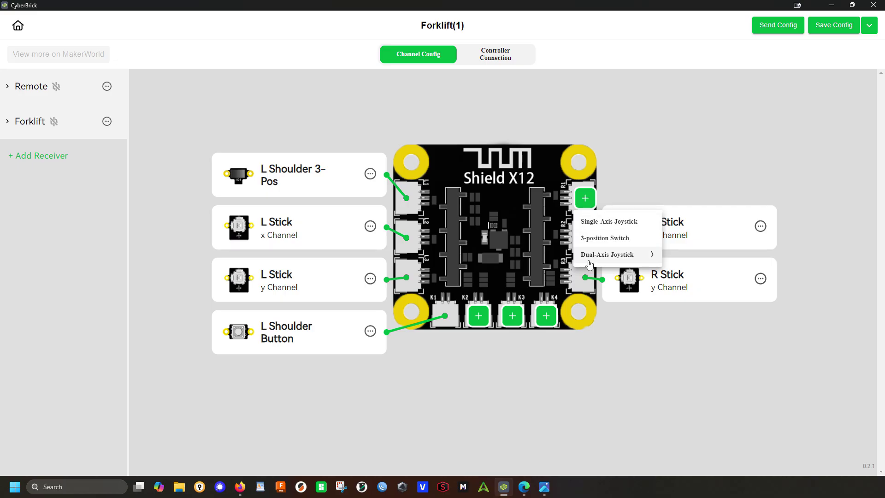
pyautogui.moveTo(599, 256)
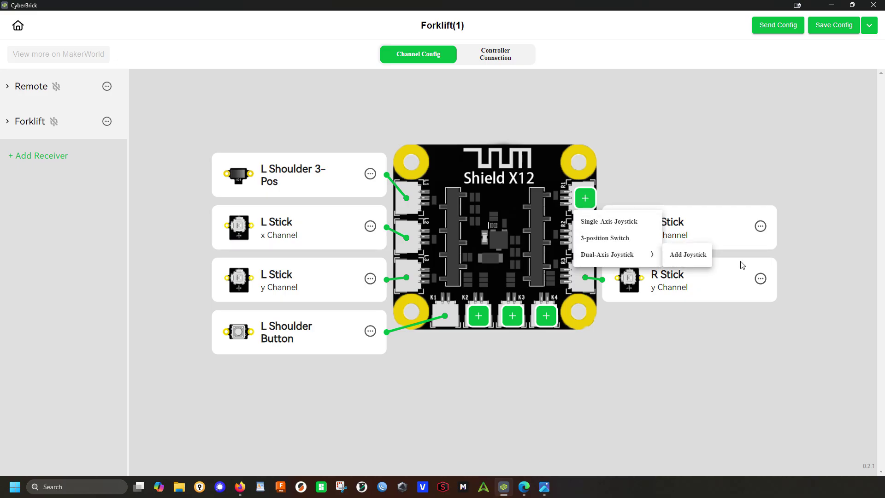
pyautogui.click(603, 222)
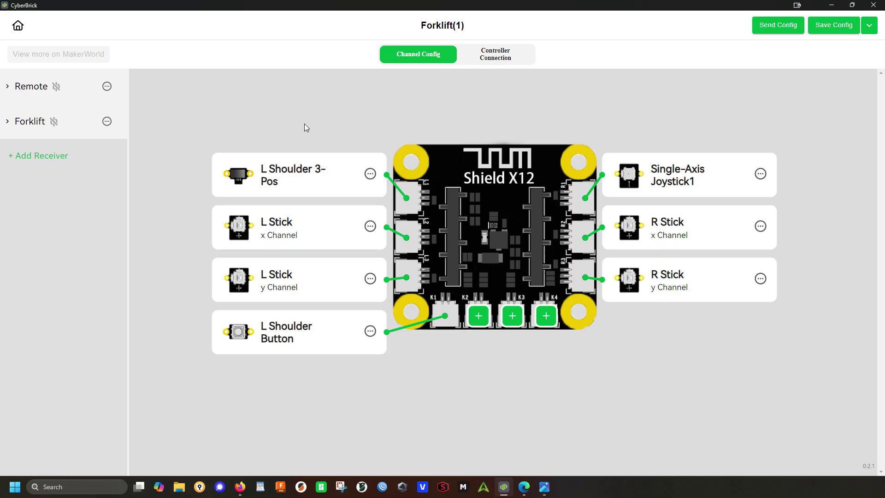
# Compare the Remote and Forklift channel layouts and check the options available for the R Track and L Track motors.
pyautogui.click(9, 122)
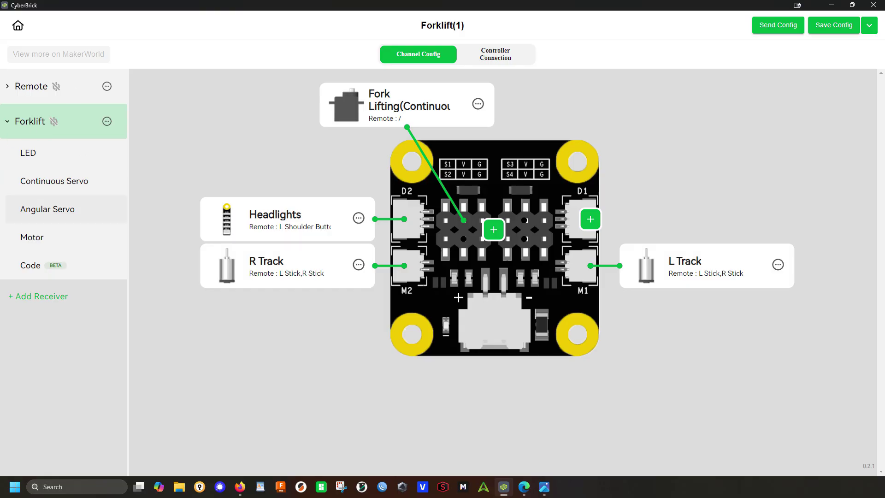
pyautogui.click(8, 86)
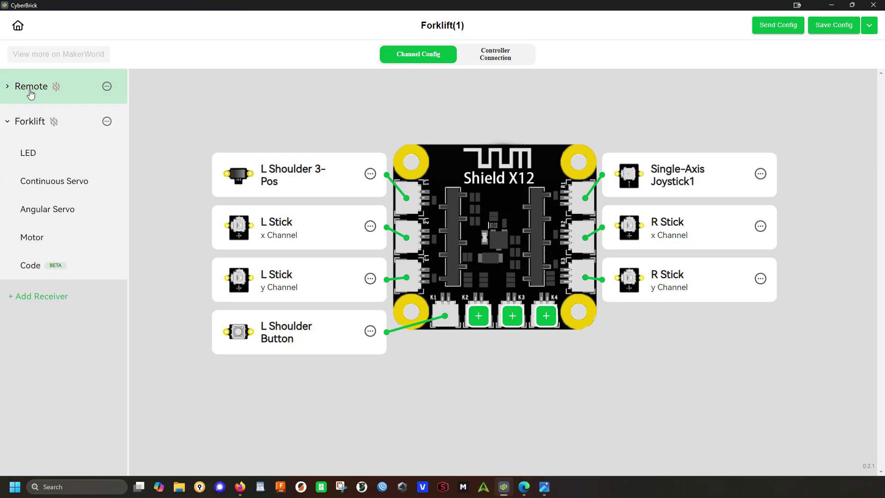
pyautogui.click(16, 123)
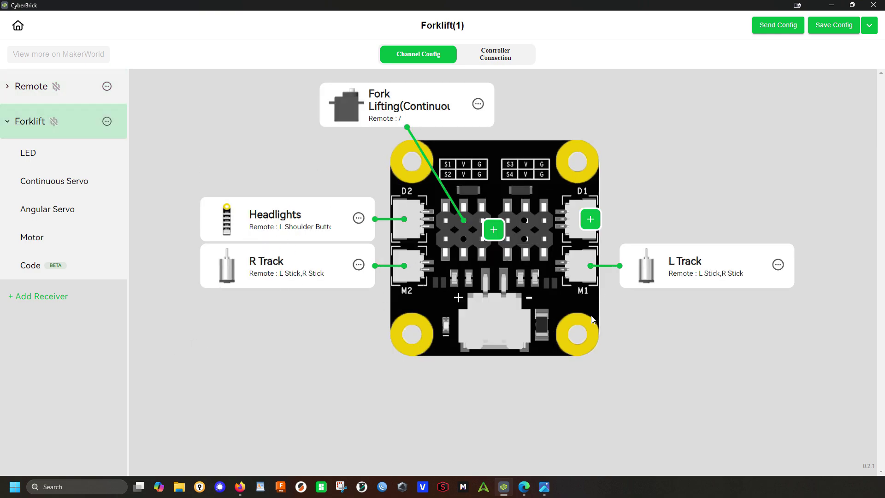
pyautogui.click(358, 265)
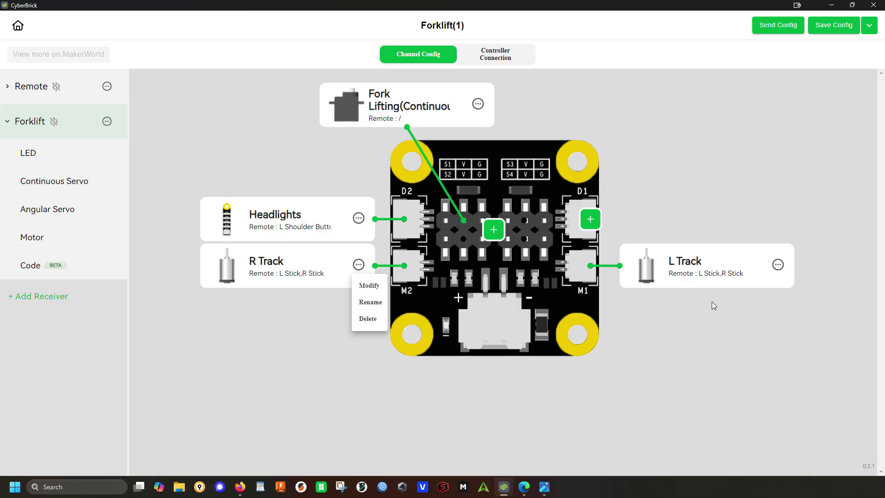
pyautogui.click(689, 329)
pyautogui.click(778, 265)
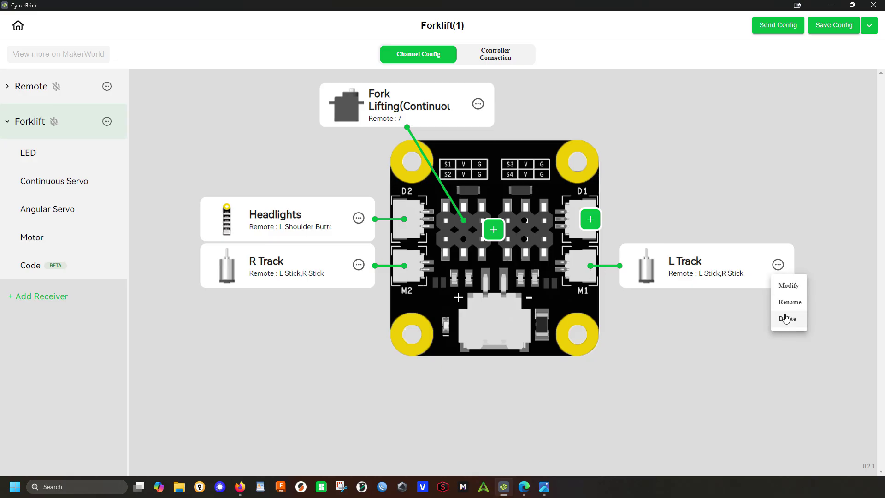
pyautogui.click(722, 410)
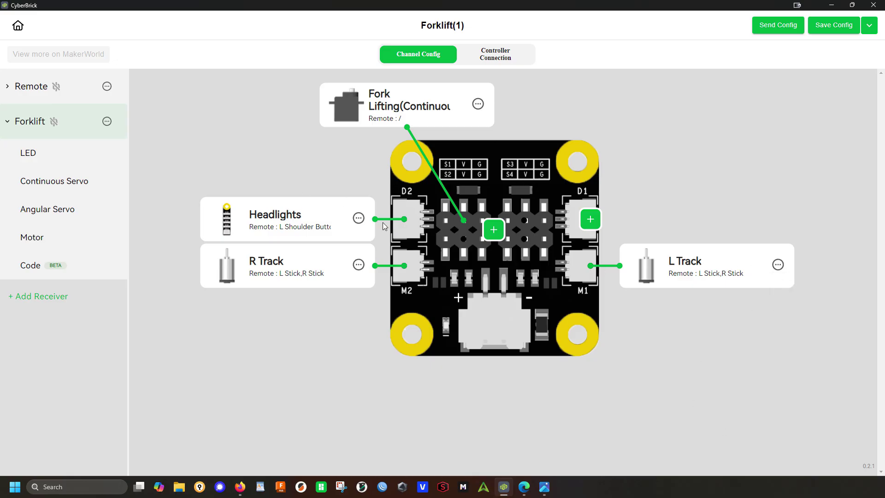
pyautogui.click(494, 230)
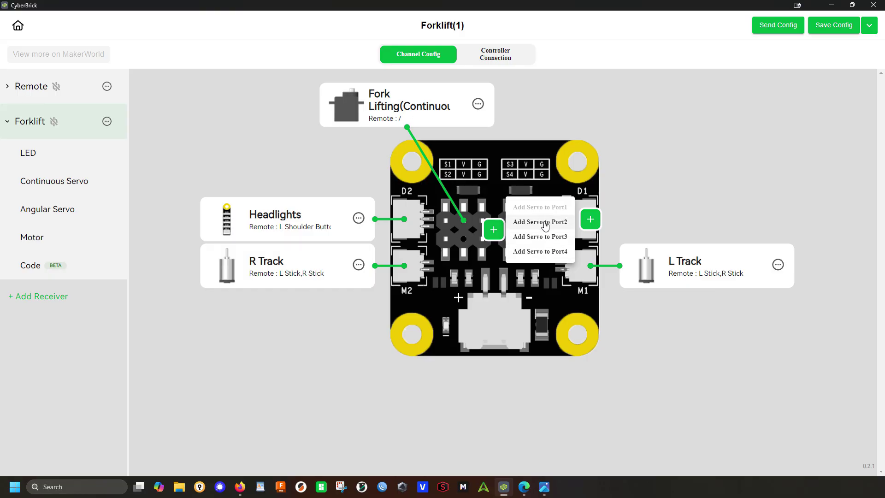
pyautogui.click(545, 225)
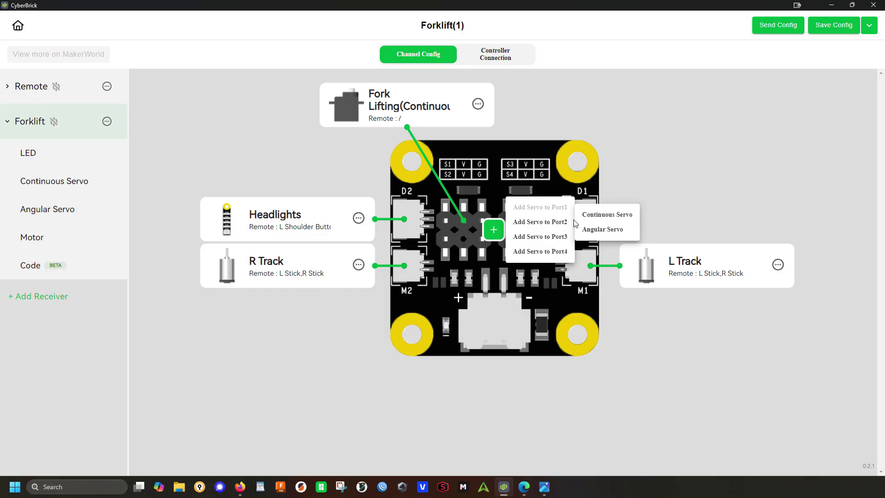
pyautogui.click(594, 216)
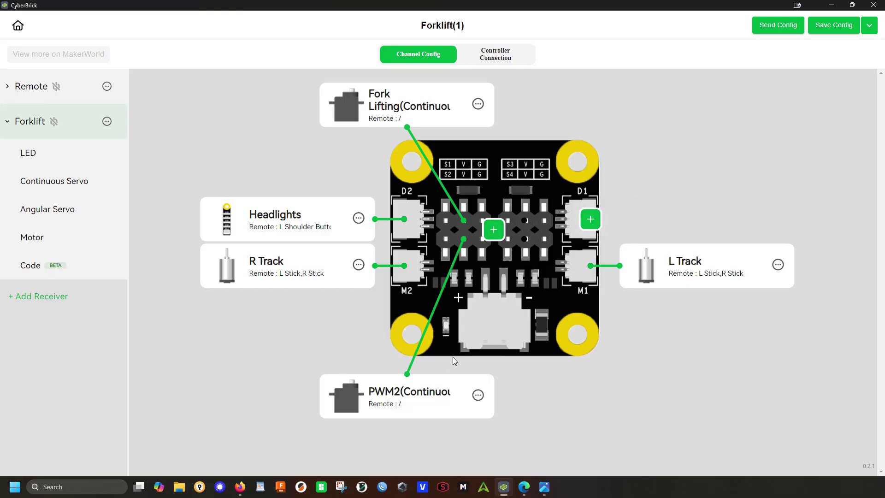
pyautogui.click(478, 395)
pyautogui.click(487, 449)
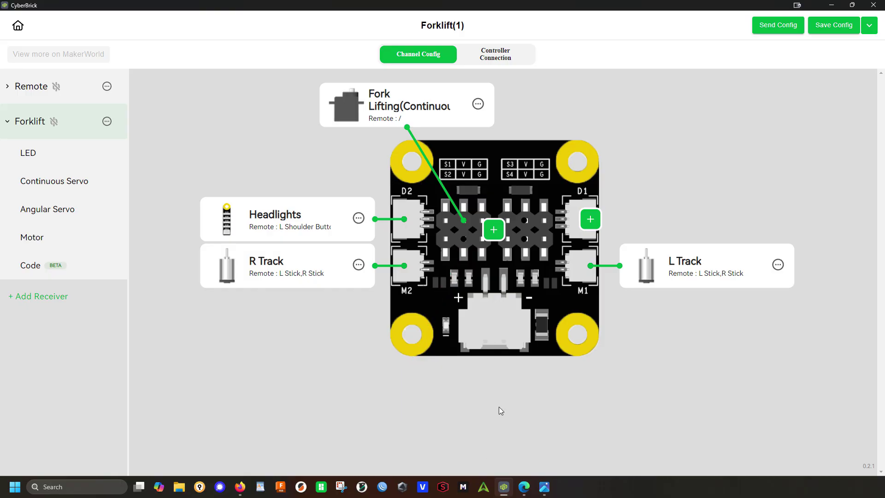
# Add a continuous servo to Port3 of the Forklift receiver.
pyautogui.click(492, 237)
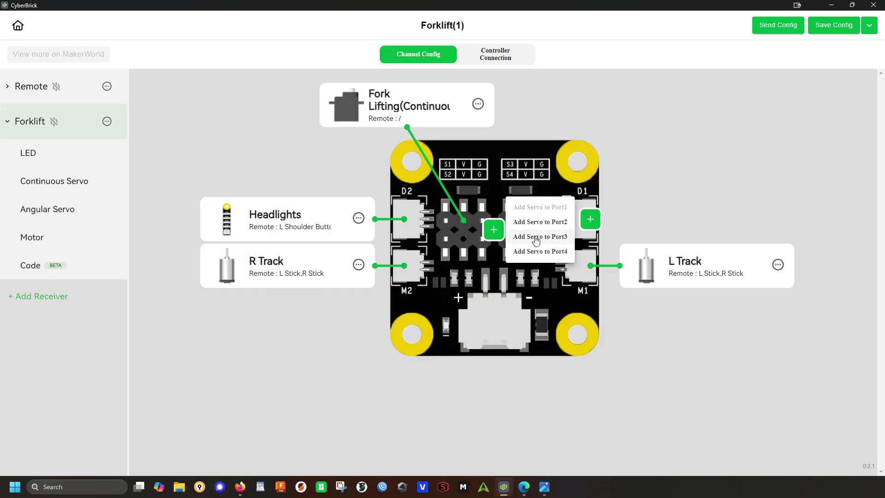
pyautogui.moveTo(535, 238)
pyautogui.click(609, 231)
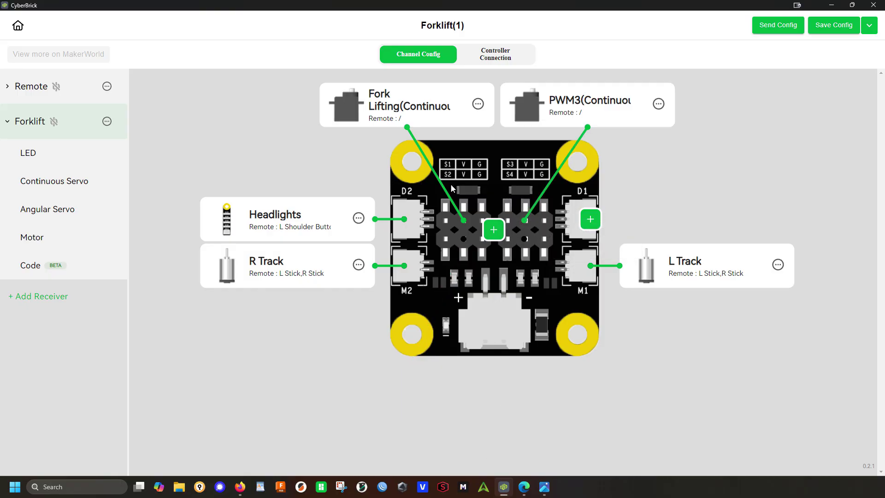
# Rename the Fork Lifting servo on the Forklift receiver to "arm".
pyautogui.click(477, 104)
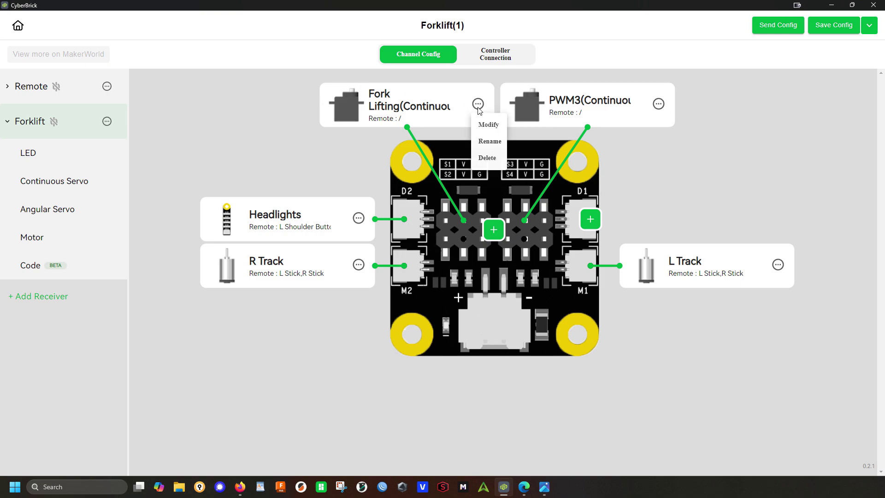
pyautogui.click(489, 142)
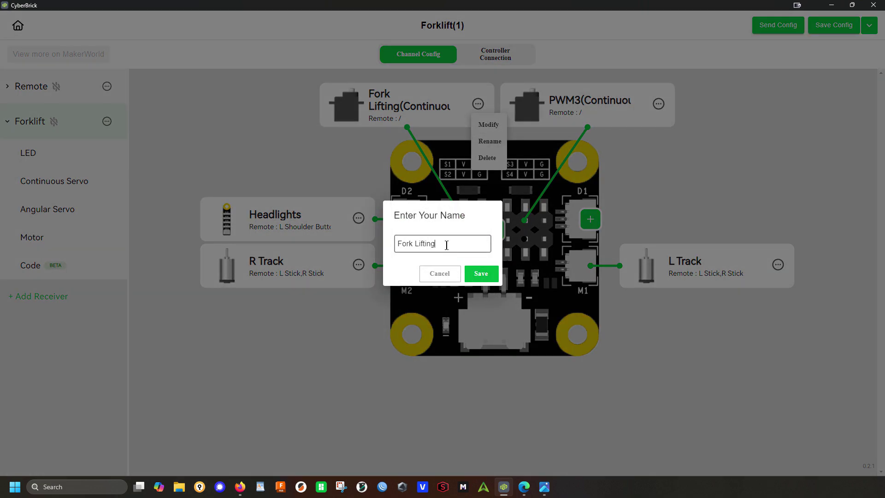
pyautogui.moveTo(433, 245); pyautogui.dragTo(382, 252)
pyautogui.write('arm')
pyautogui.click(481, 274)
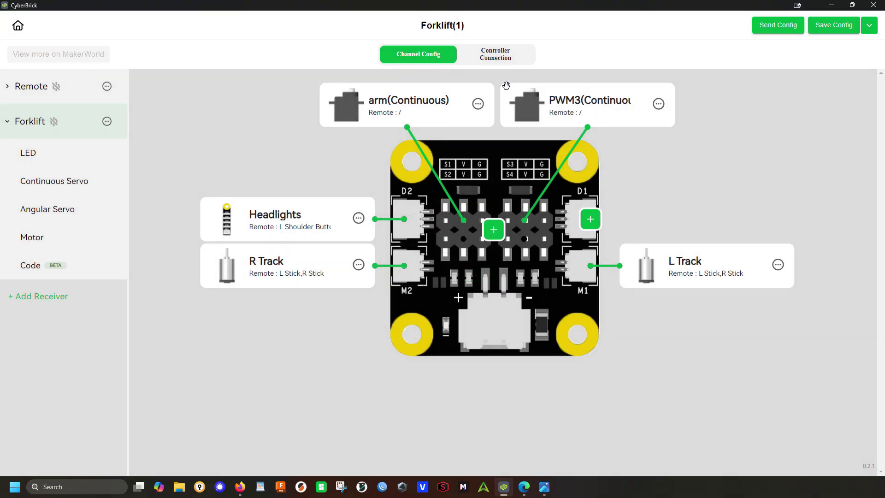
# Rename the Port3 continuous servo to "bucket".
pyautogui.click(658, 104)
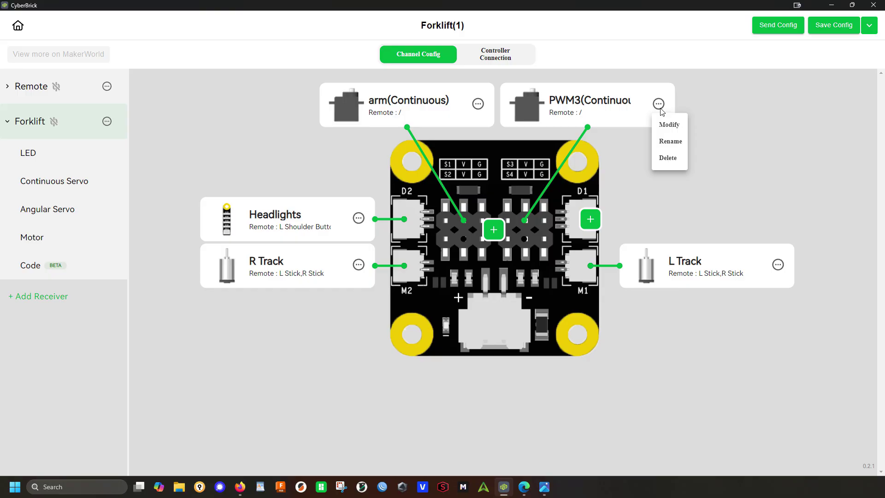
pyautogui.click(666, 142)
pyautogui.moveTo(435, 242); pyautogui.dragTo(384, 254)
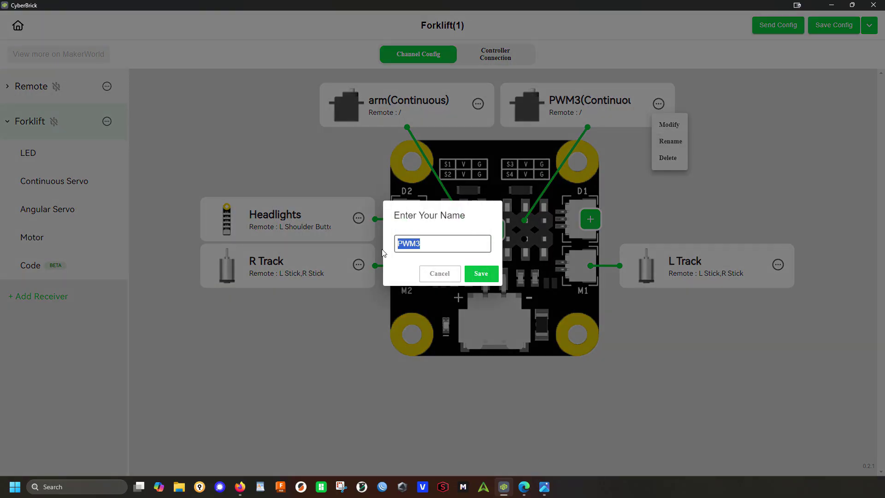
pyautogui.write('bucket')
pyautogui.click(480, 275)
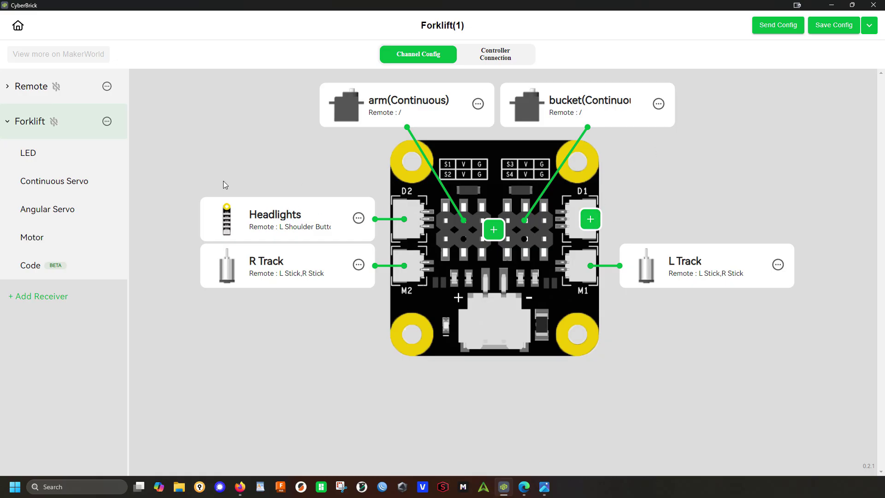
# Connect the RC_MODULE Bluetooth device for the controller connection, confirm its indicator status and set its PIN code.
pyautogui.click(491, 60)
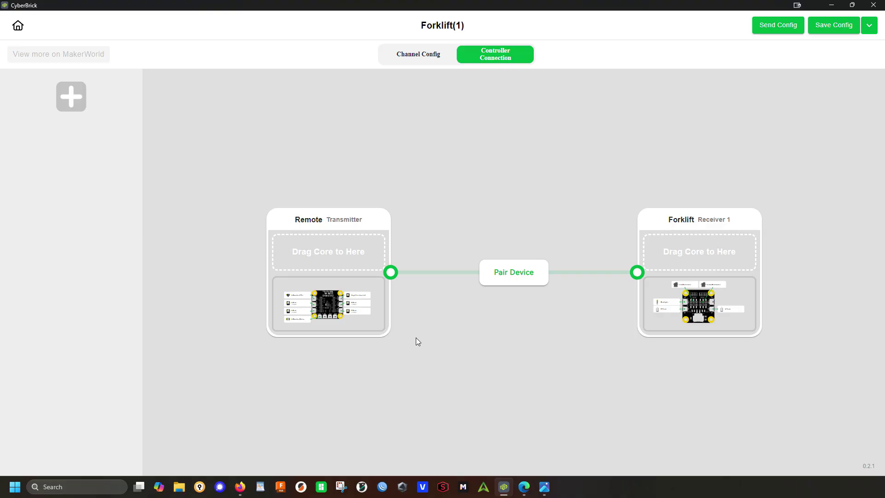
pyautogui.click(71, 102)
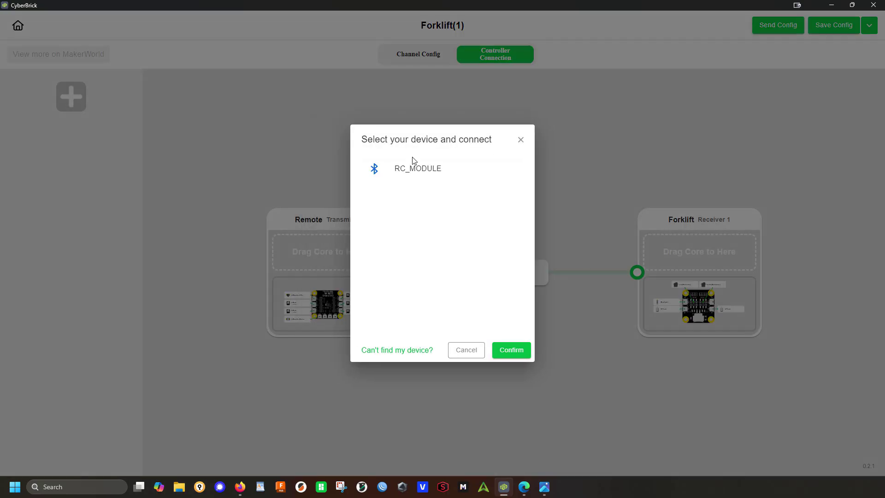
pyautogui.click(429, 175)
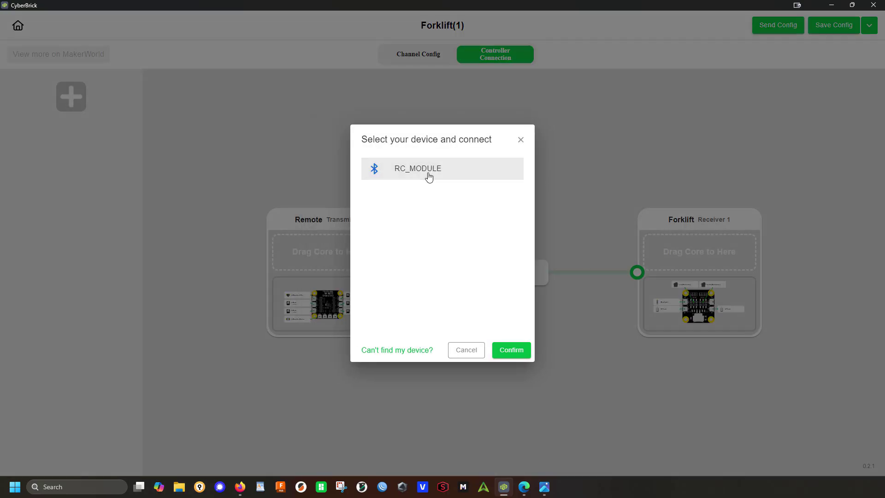
pyautogui.click(510, 351)
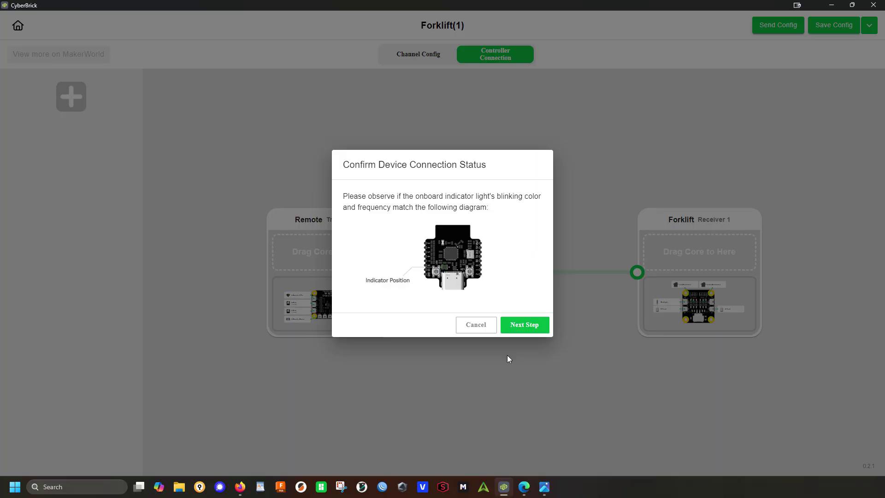
pyautogui.click(524, 326)
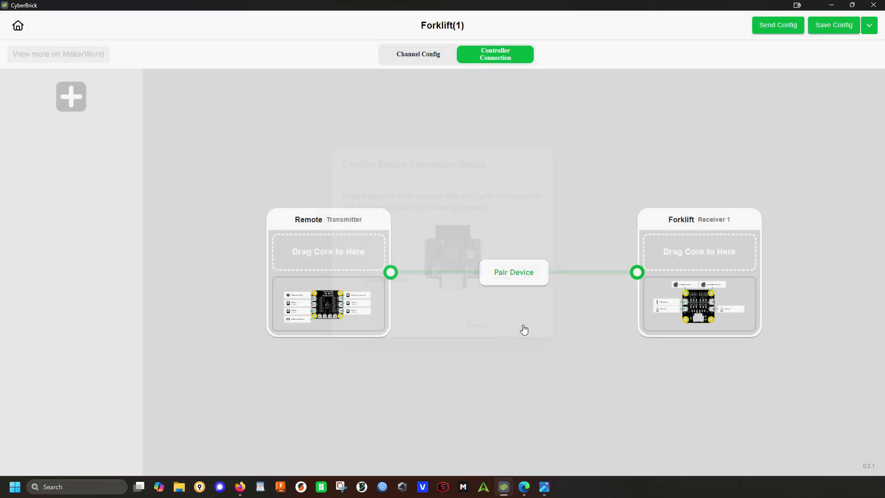
pyautogui.write('0000')
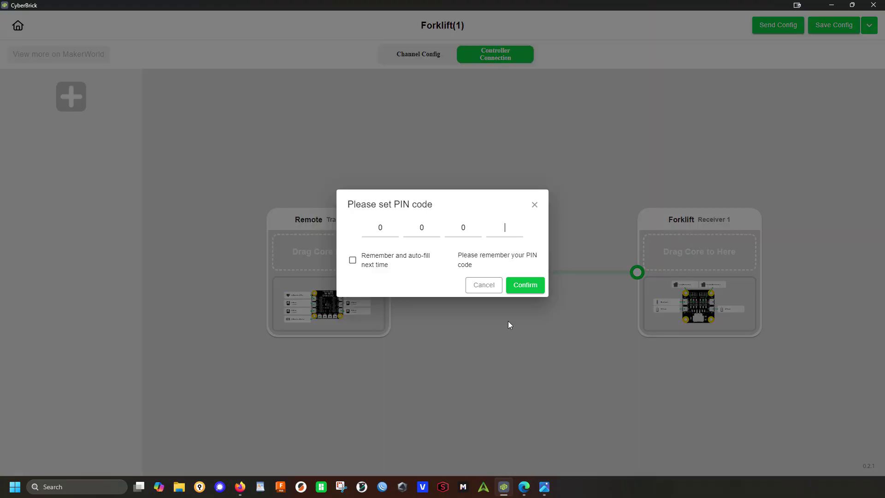
pyautogui.click(525, 285)
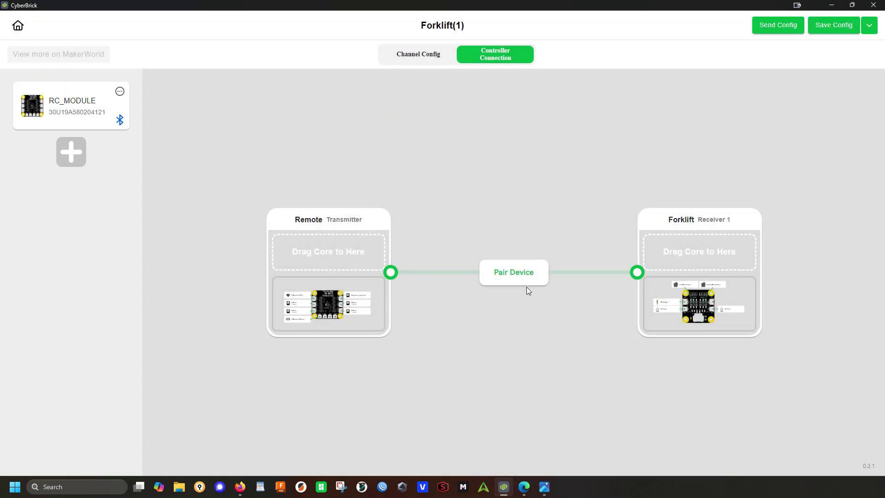
# Assign the connected RC_MODULE core to the Remote transmitter and deploy its firmware and project upgrade.
pyautogui.moveTo(49, 106); pyautogui.dragTo(310, 251)
pyautogui.click(507, 275)
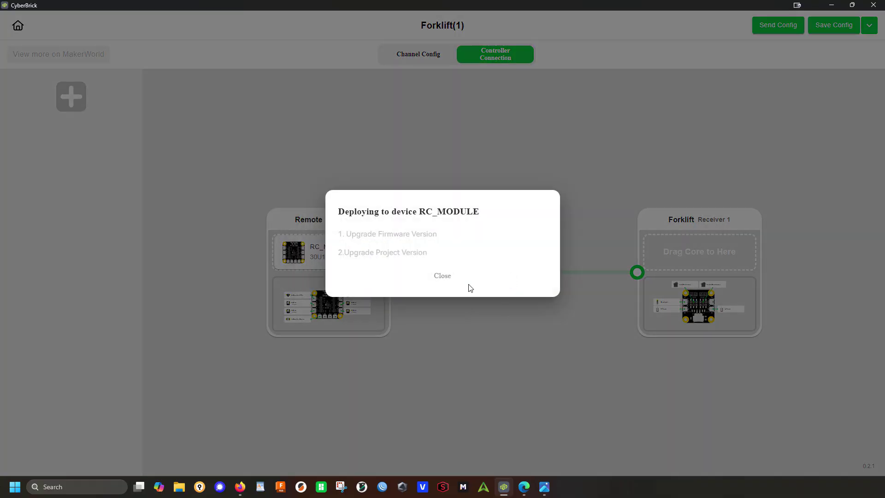
pyautogui.click(443, 276)
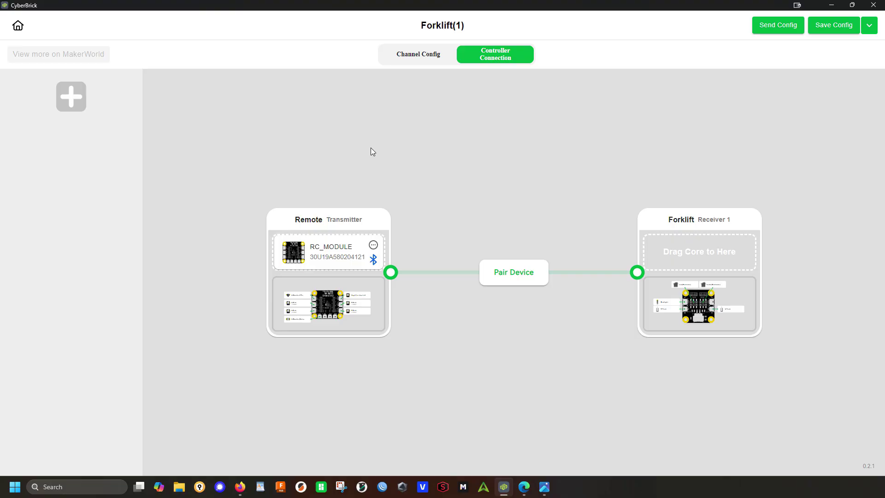
# Connect the second RC_MODULE Bluetooth device, confirm its indicator status and set its PIN code.
pyautogui.click(77, 101)
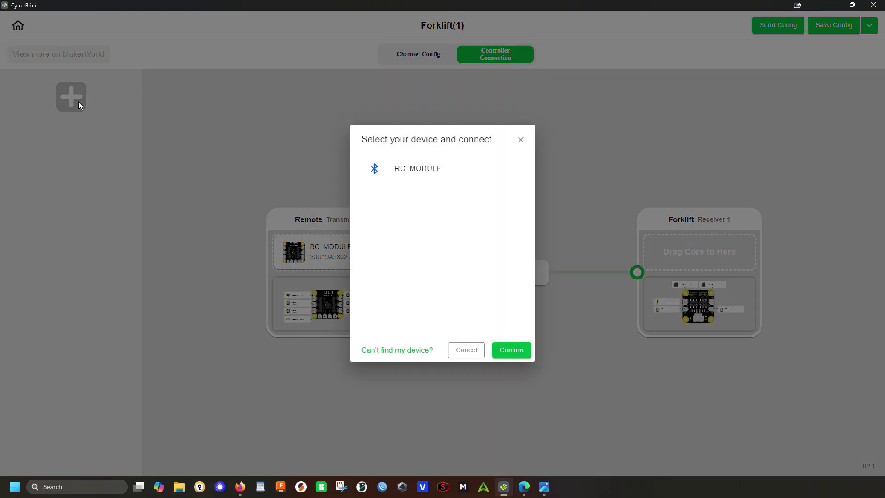
pyautogui.click(408, 173)
pyautogui.click(511, 354)
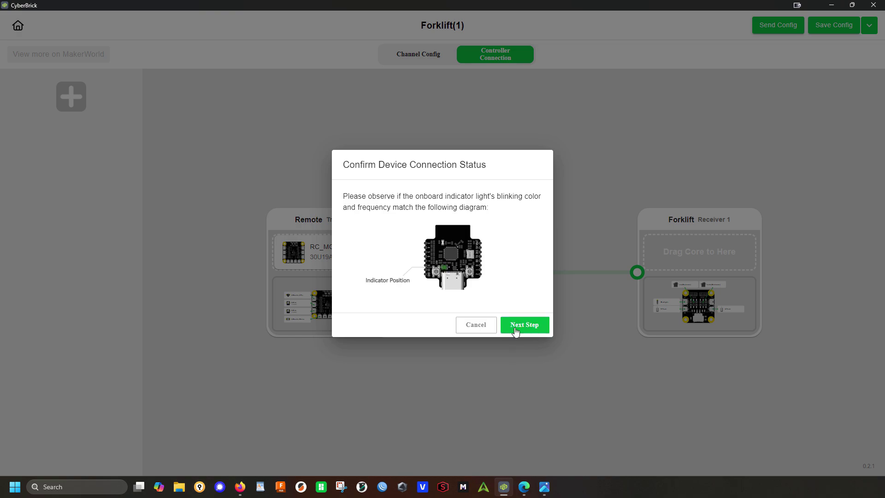
pyautogui.click(515, 325)
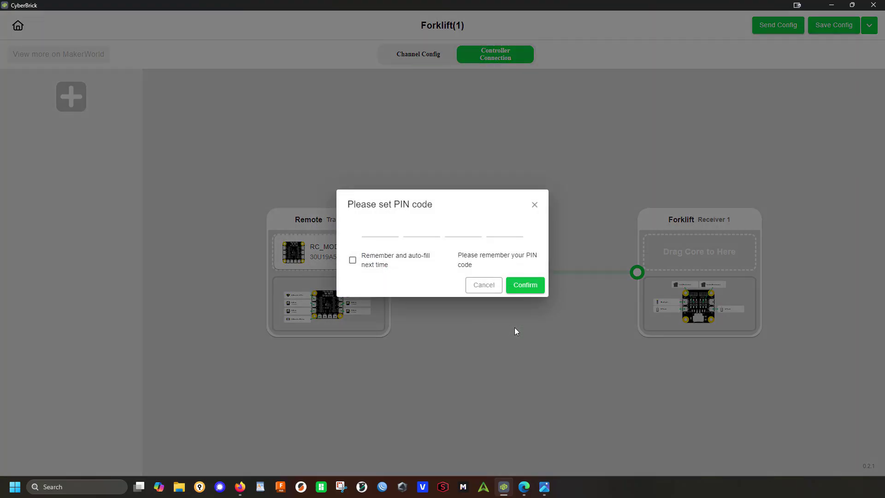
pyautogui.write('0000')
pyautogui.click(527, 289)
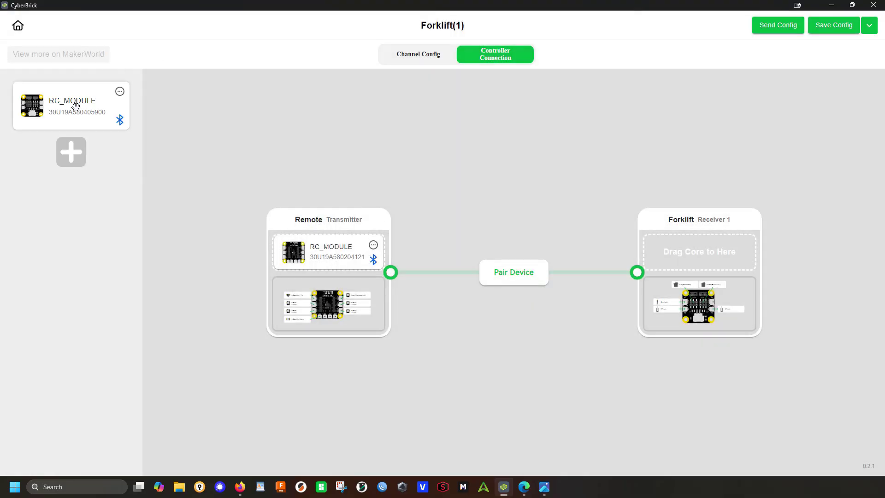
# Assign the second RC_MODULE core to the Forklift receiver and deploy its upgrade.
pyautogui.moveTo(30, 106); pyautogui.dragTo(666, 257)
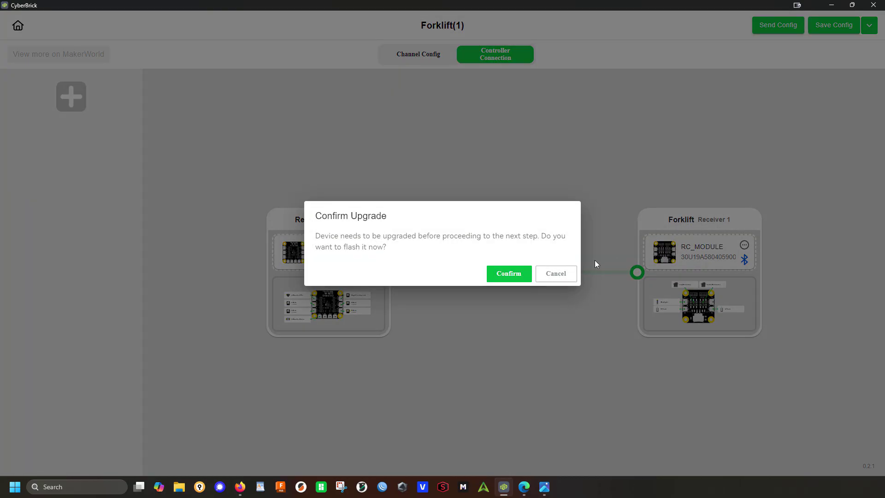
pyautogui.click(504, 275)
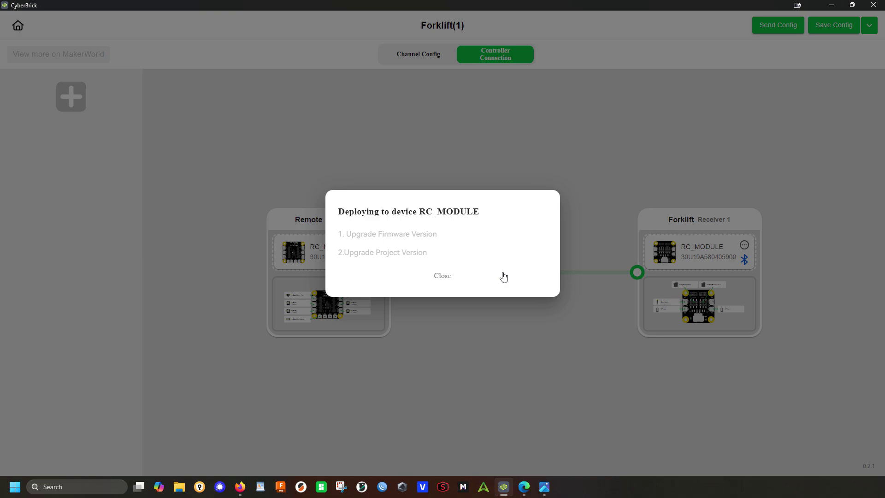
pyautogui.click(439, 275)
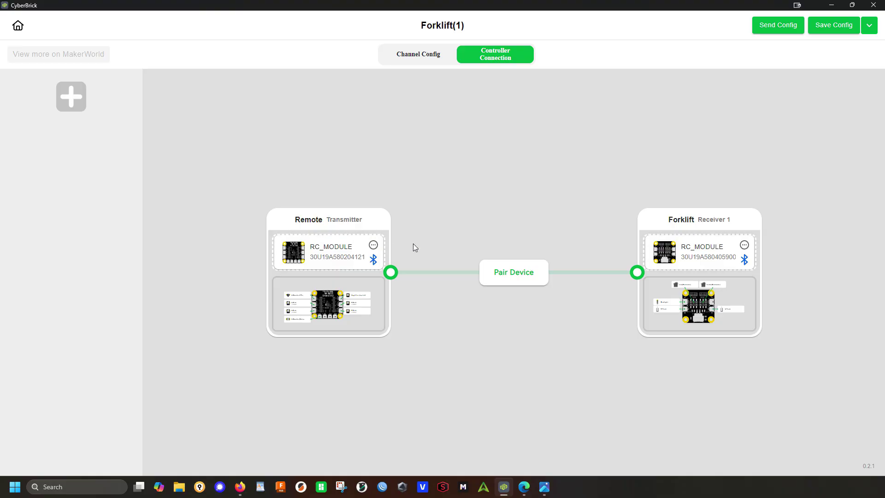
# Pair the Remote transmitter with the Forklift receiver, check the receiver core's options, and reconnect the transmitter core.
pyautogui.click(512, 278)
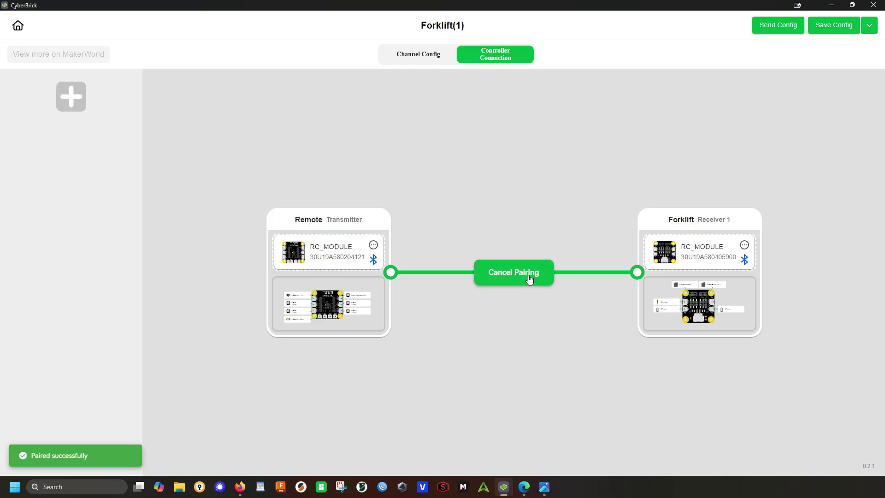
pyautogui.click(745, 247)
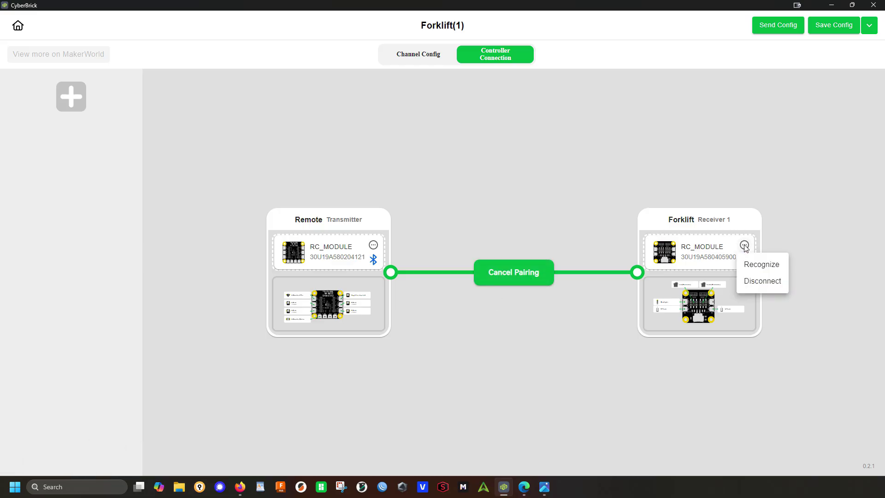
pyautogui.click(800, 232)
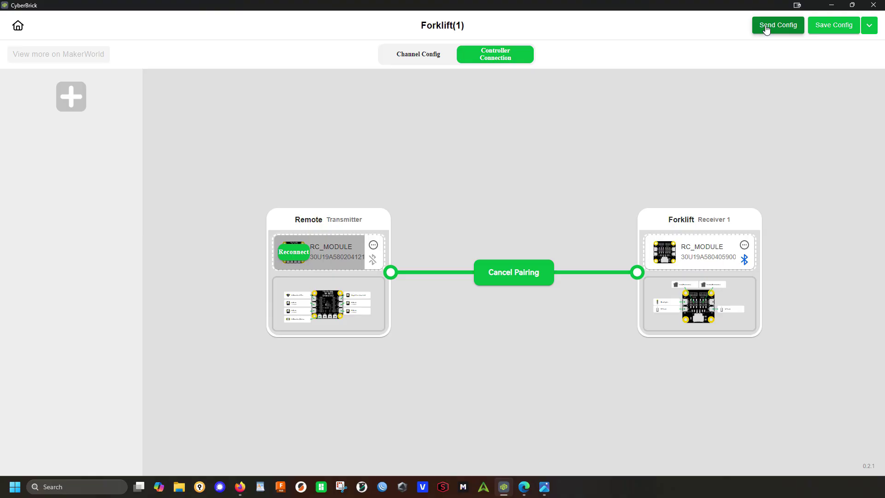
pyautogui.click(291, 261)
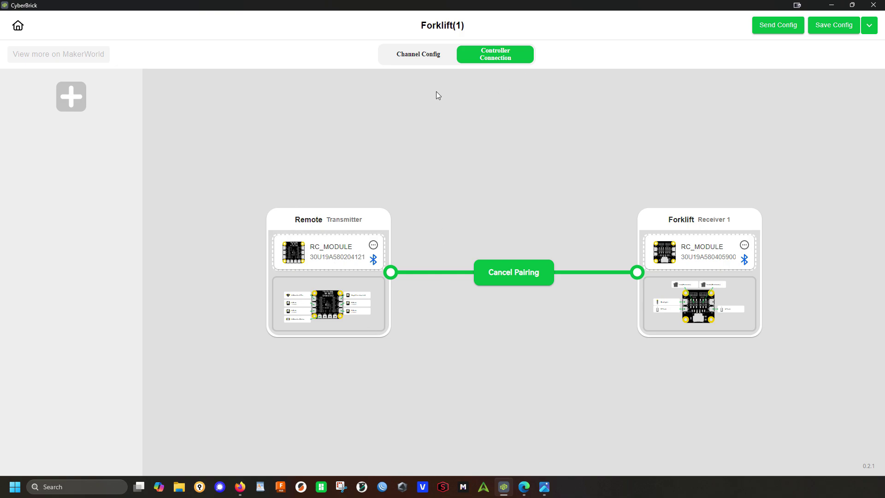
# Review the additional save options of the Forklift(1) config from its channel configuration, and return to the config list.
pyautogui.click(400, 57)
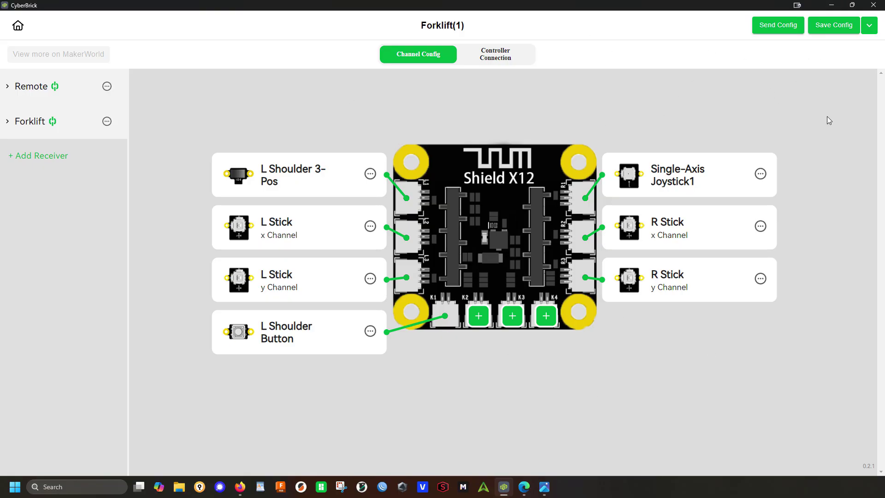
pyautogui.click(869, 25)
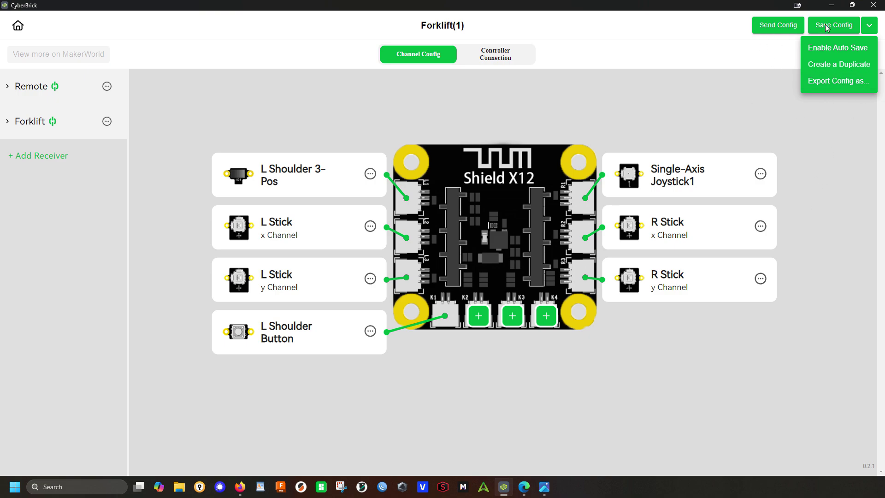
pyautogui.click(478, 249)
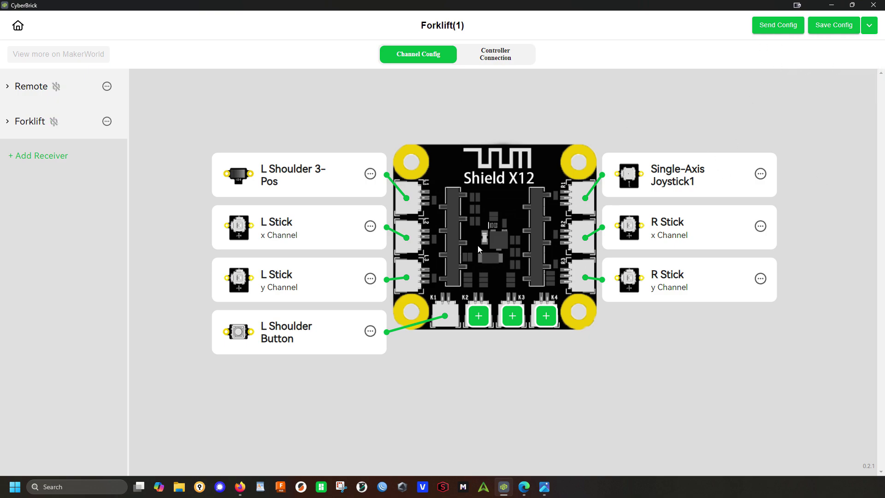
pyautogui.click(21, 27)
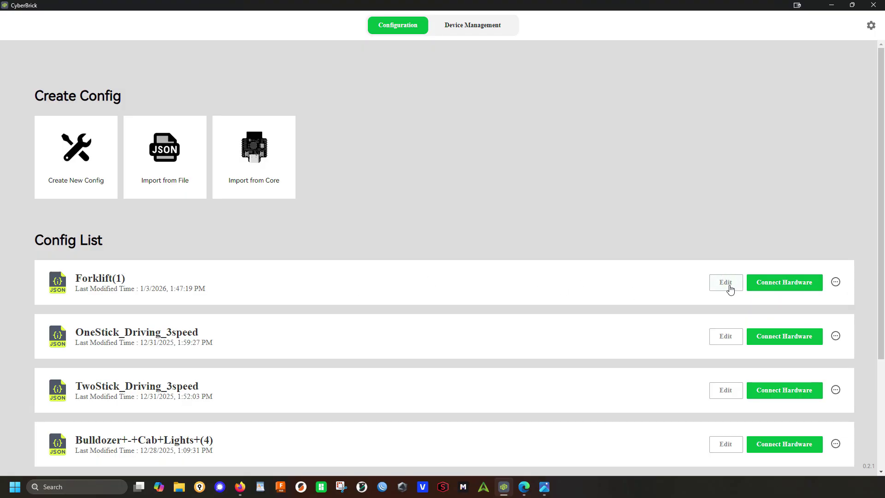
# Rename the receiver core to "RC_car" in device management and save the name.
pyautogui.click(473, 27)
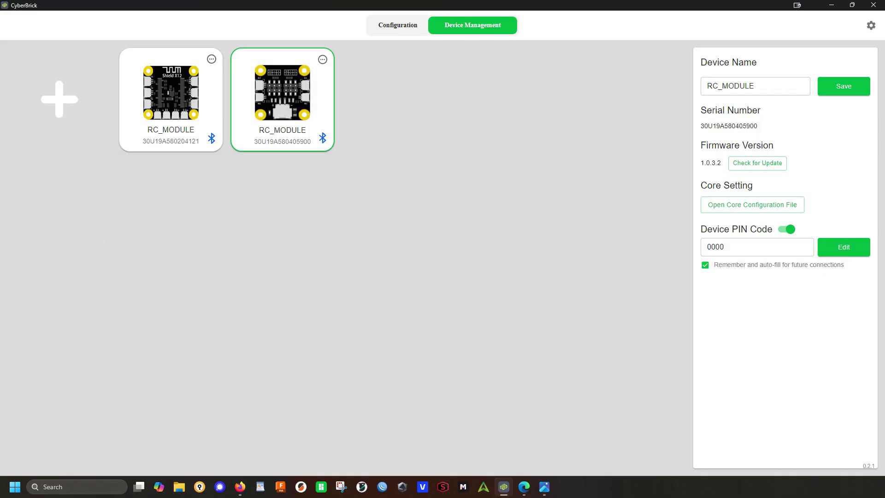
pyautogui.moveTo(758, 86); pyautogui.dragTo(729, 88)
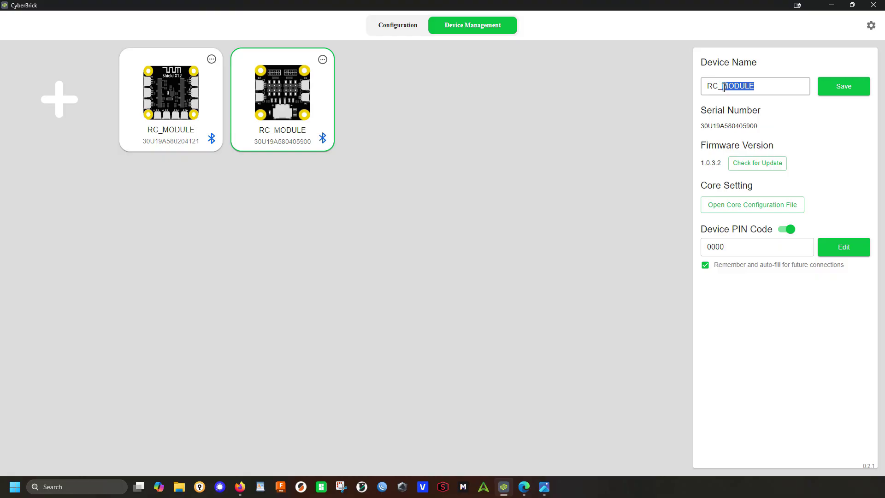
pyautogui.press('BackSpace')
pyautogui.click(843, 87)
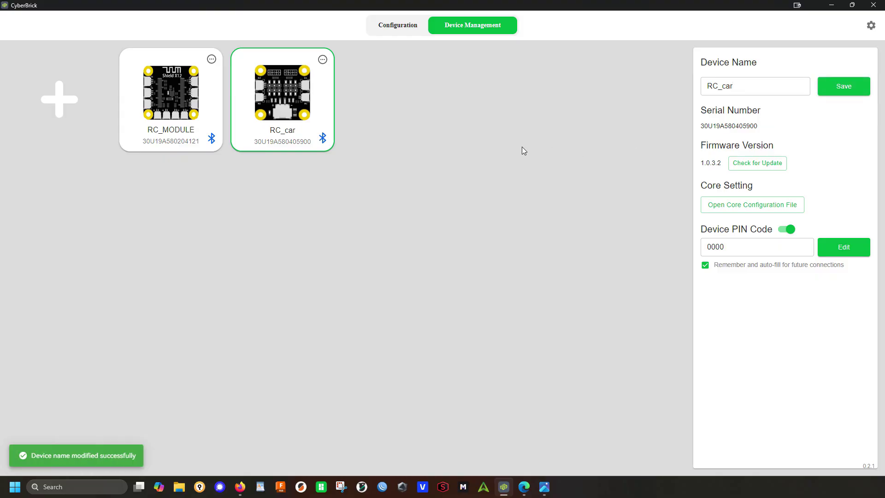
# Rename the transmitter core to "RC_remote" and save the name.
pyautogui.click(189, 112)
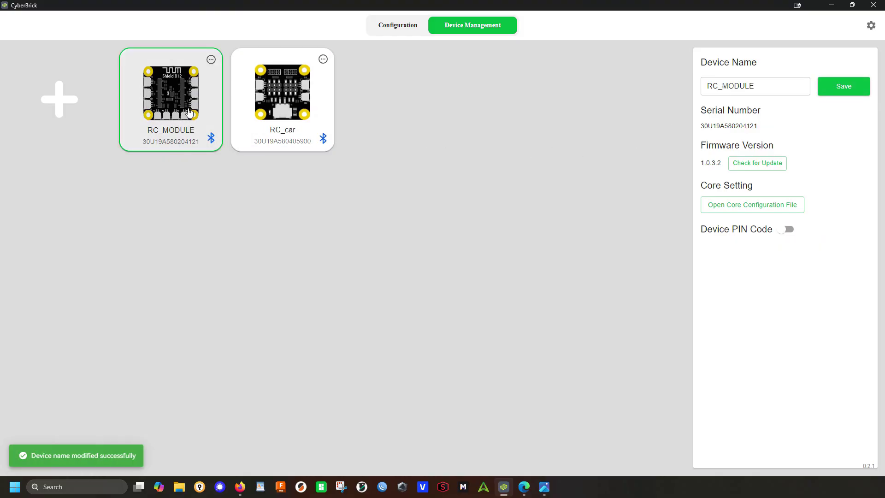
pyautogui.moveTo(759, 86); pyautogui.dragTo(725, 87)
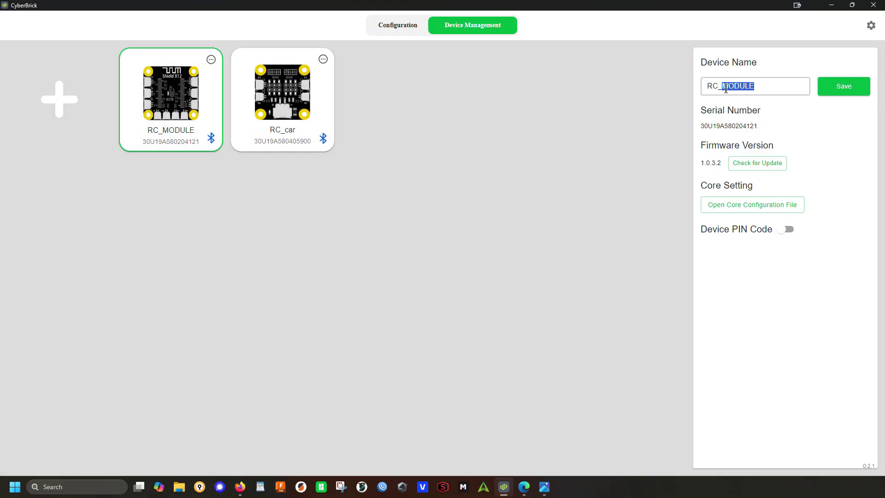
pyautogui.write('remote')
pyautogui.doubleClick(726, 89)
pyautogui.click(843, 90)
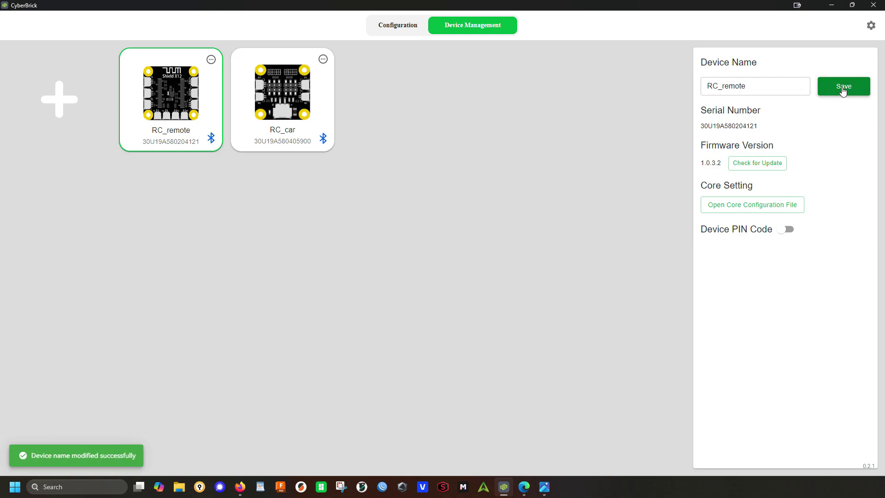
# Turn off the device PIN code for RC_car, save the device, and check the RC_remote device's settings.
pyautogui.click(269, 105)
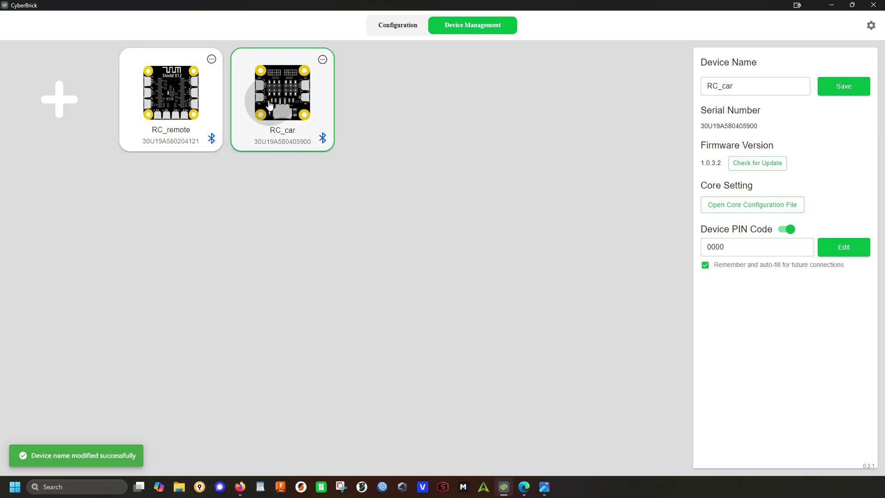
pyautogui.click(787, 229)
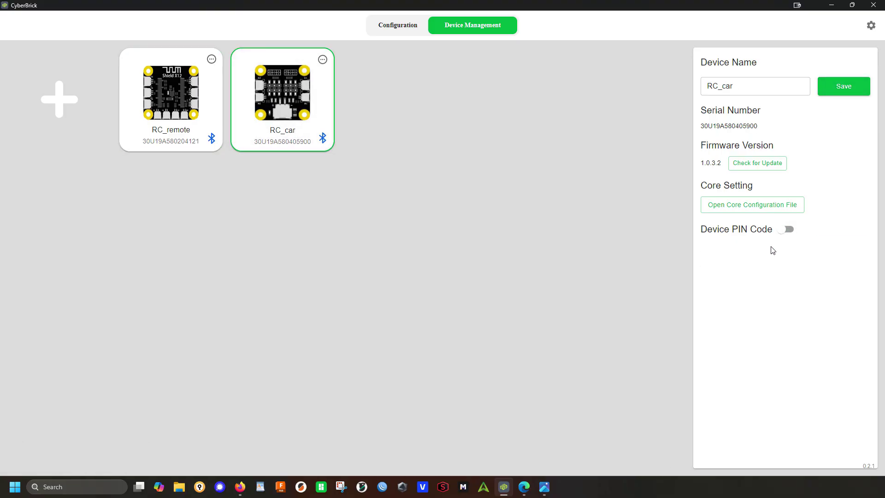
pyautogui.click(845, 93)
pyautogui.click(173, 107)
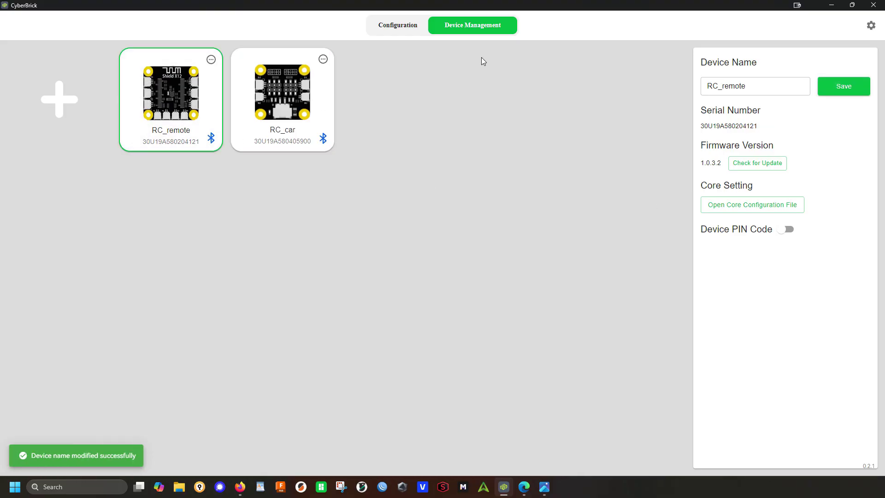
# Reopen the Forklift(1) config for editing and show its controller connection with the renamed cores.
pyautogui.click(390, 29)
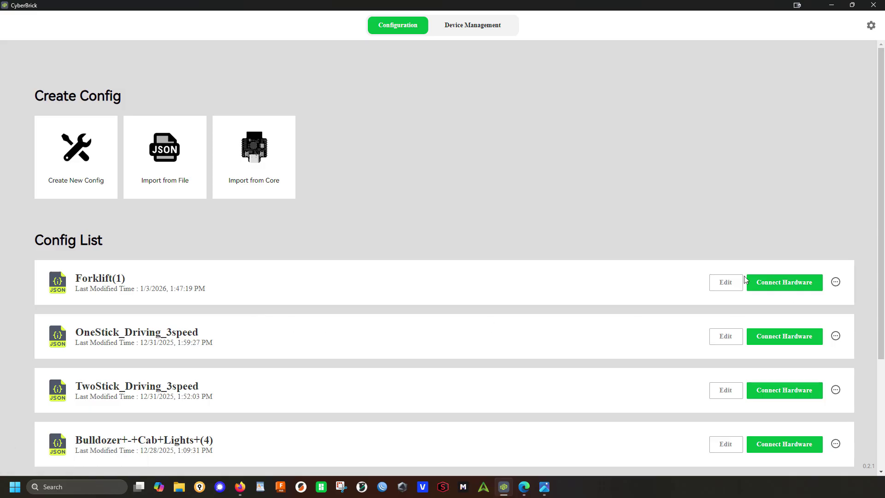
pyautogui.click(728, 283)
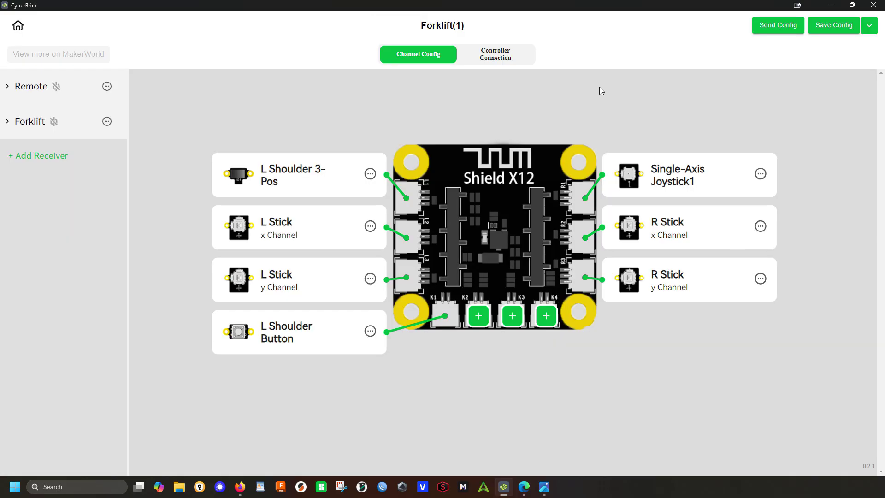
pyautogui.click(508, 59)
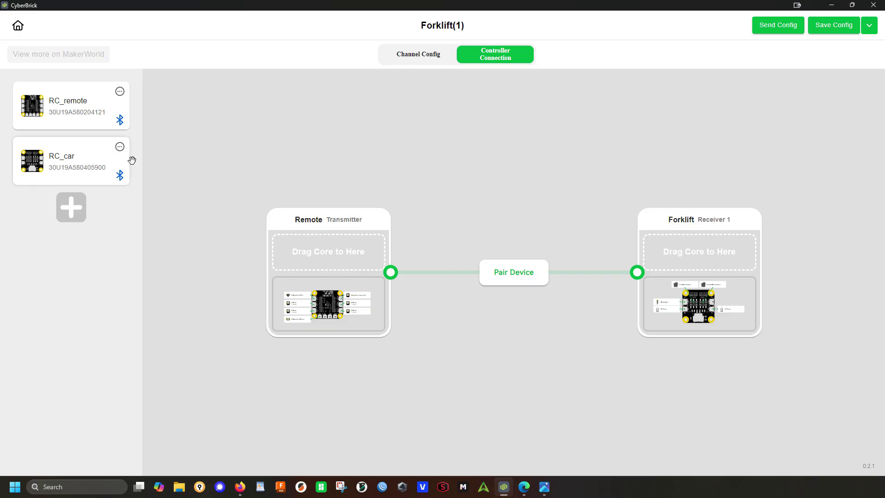
pyautogui.click(19, 26)
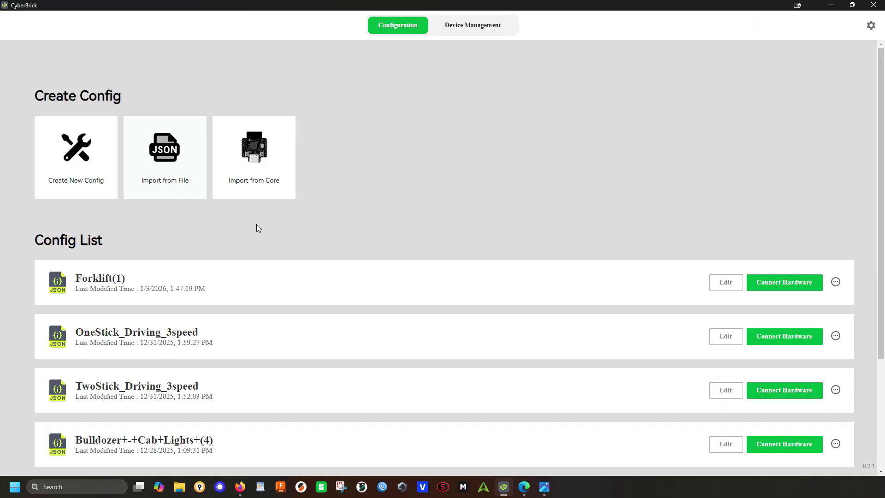
pyautogui.click(725, 285)
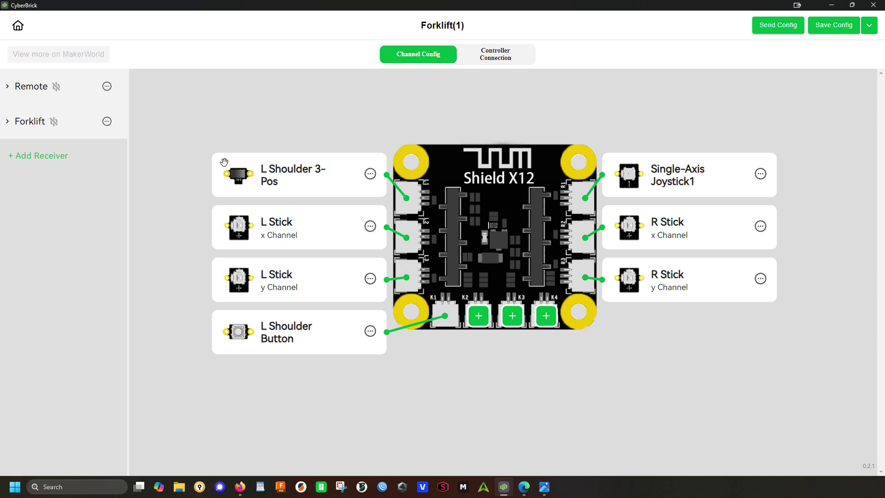
pyautogui.click(18, 25)
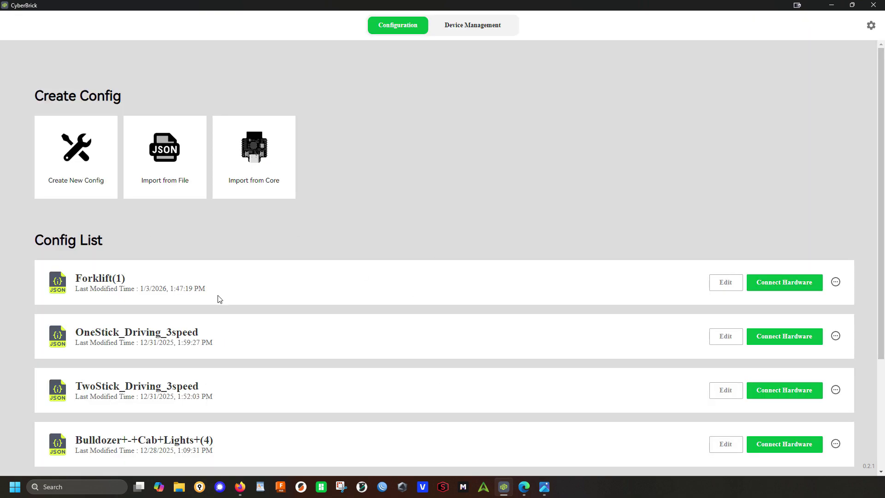
pyautogui.click(723, 283)
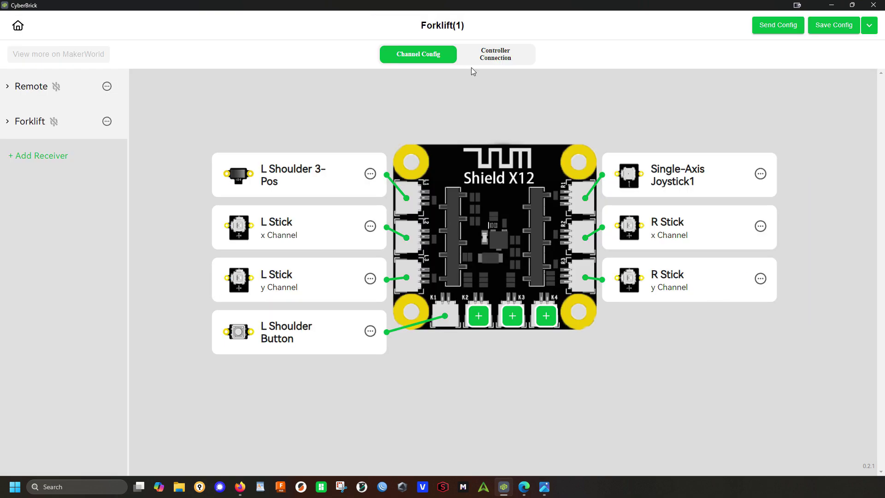
pyautogui.click(485, 53)
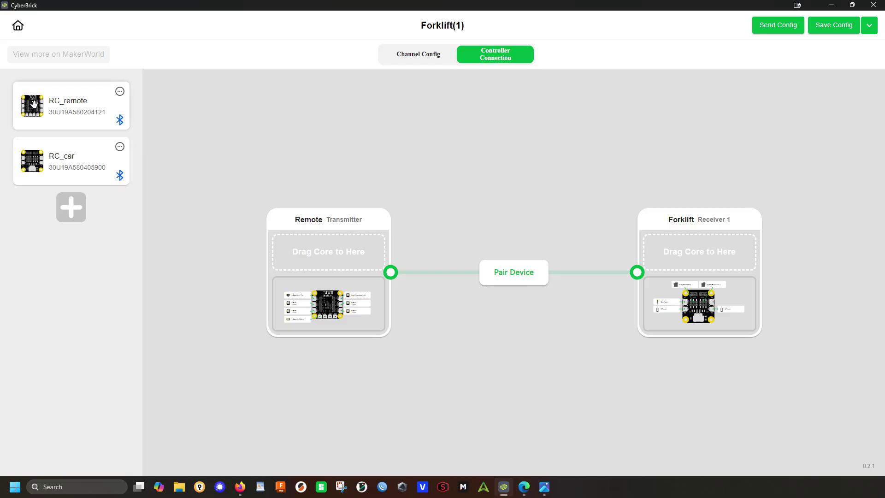
# Try assigning RC_remote to the Remote transmitter and RC_car to the Forklift receiver, and return both cores to the device list.
pyautogui.moveTo(33, 102); pyautogui.dragTo(318, 248)
pyautogui.moveTo(55, 110); pyautogui.dragTo(679, 239)
pyautogui.moveTo(319, 246); pyautogui.dragTo(208, 189)
pyautogui.moveTo(355, 253); pyautogui.dragTo(143, 217)
pyautogui.moveTo(677, 251); pyautogui.dragTo(92, 197)
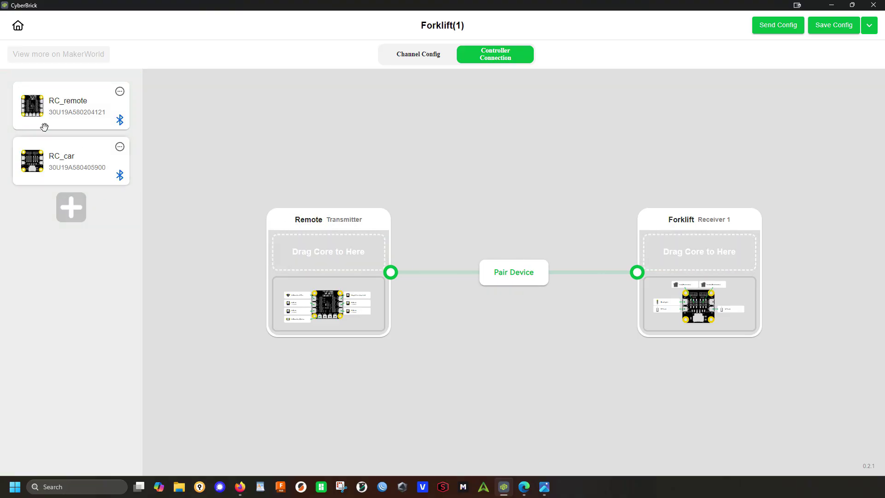
# Assign RC_car to the Forklift receiver and RC_remote to the Remote transmitter, and pair the two devices.
pyautogui.moveTo(50, 163); pyautogui.dragTo(696, 263)
pyautogui.moveTo(69, 118); pyautogui.dragTo(332, 251)
pyautogui.click(519, 278)
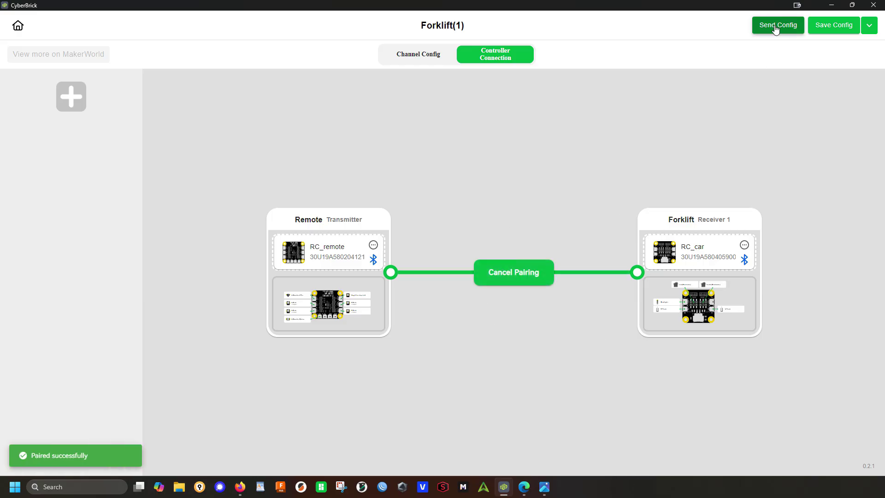
# Review the Forklift receiver's channel config and the arm and bucket continuous servos' maximum forward and backward speeds.
pyautogui.click(412, 62)
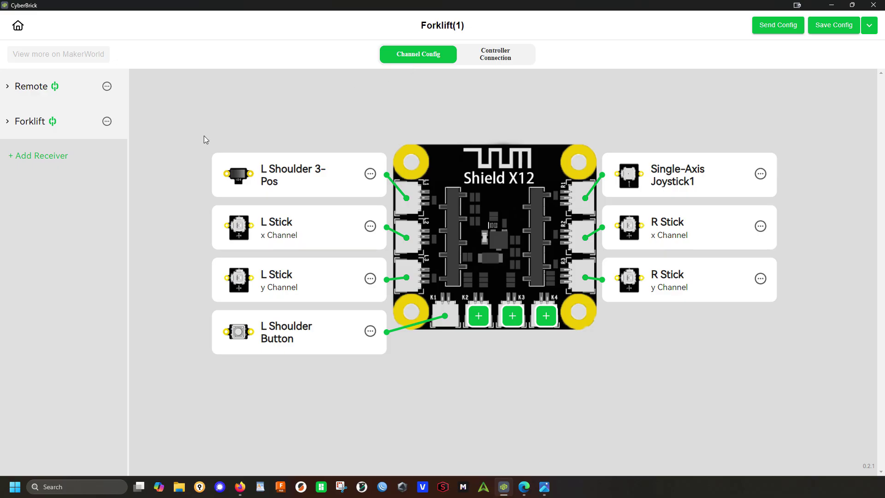
pyautogui.click(8, 123)
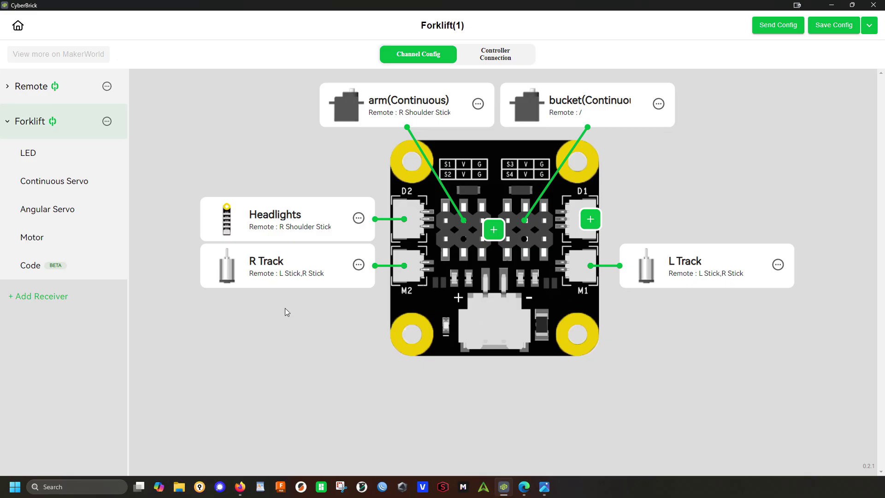
pyautogui.click(63, 186)
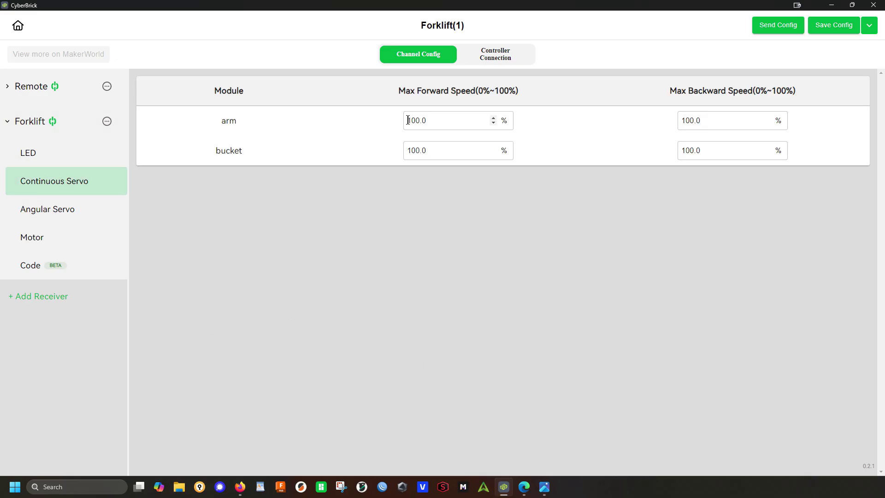
pyautogui.moveTo(407, 120); pyautogui.dragTo(460, 128)
pyautogui.click(409, 150)
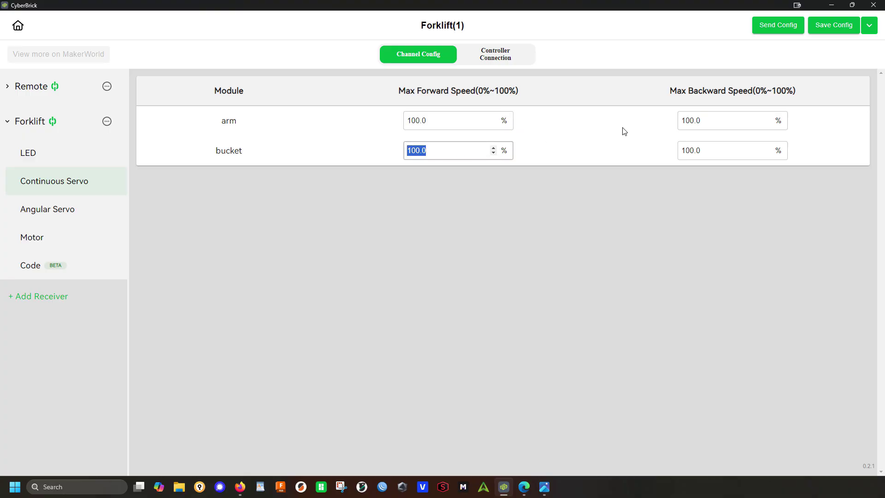
pyautogui.click(729, 122)
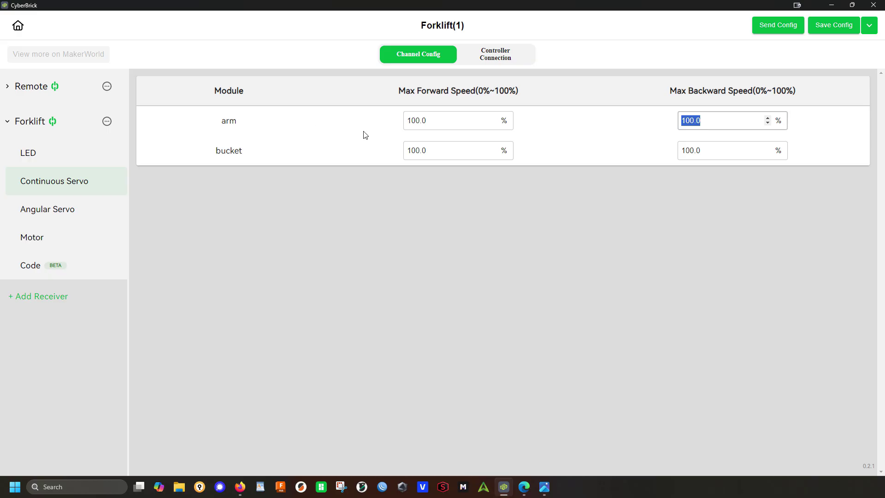
pyautogui.moveTo(405, 151); pyautogui.dragTo(448, 154)
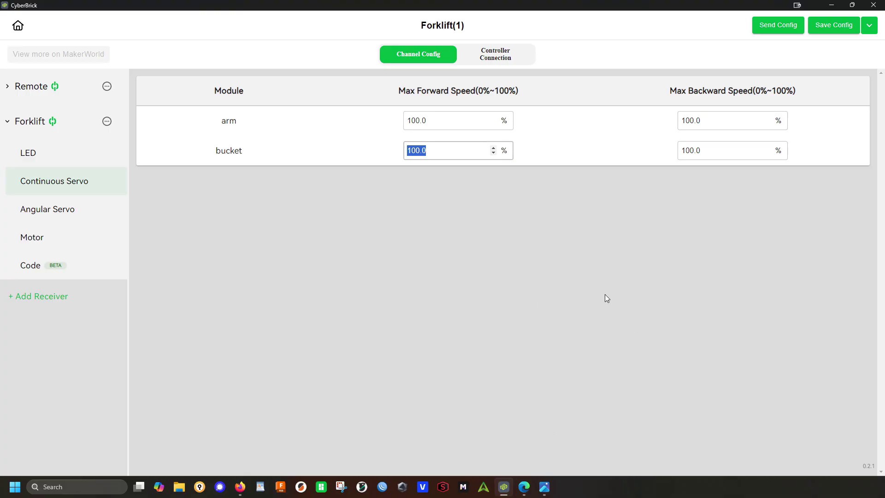
pyautogui.click(463, 251)
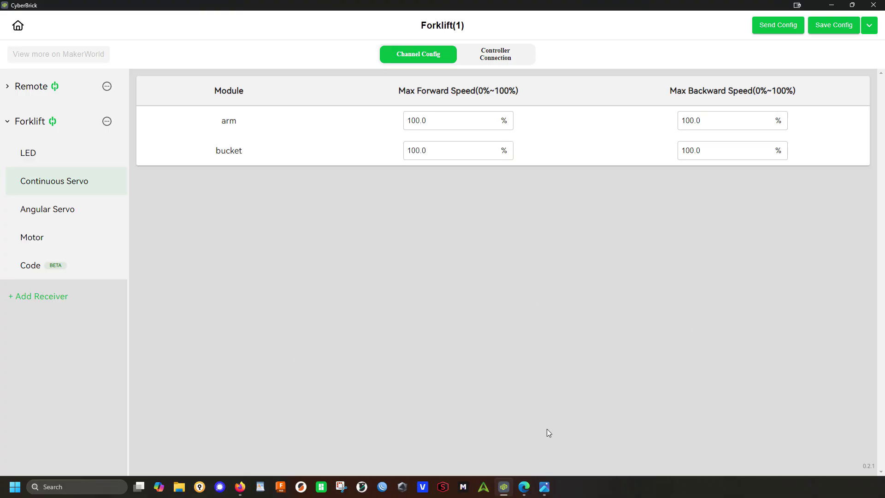
# Read the saved screenshot of the SlowSpeed and FullSpeed motor code, and show the Forklift's code snippet list.
pyautogui.moveTo(545, 485)
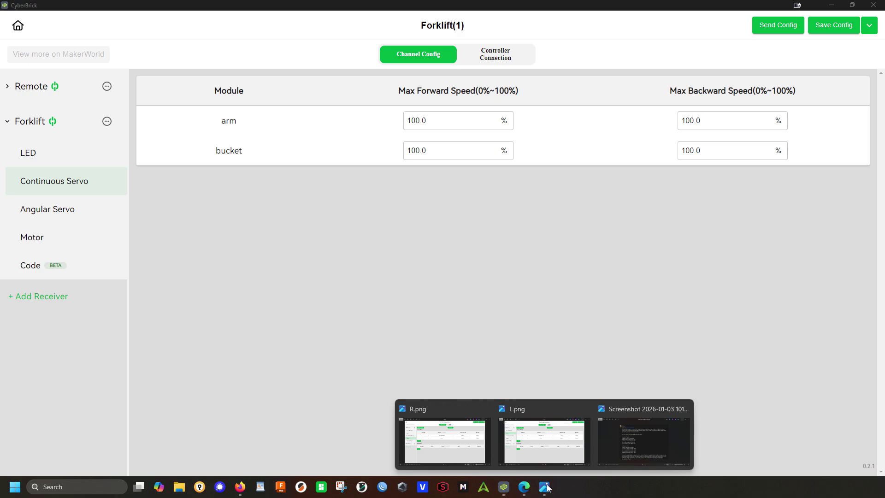
pyautogui.click(638, 438)
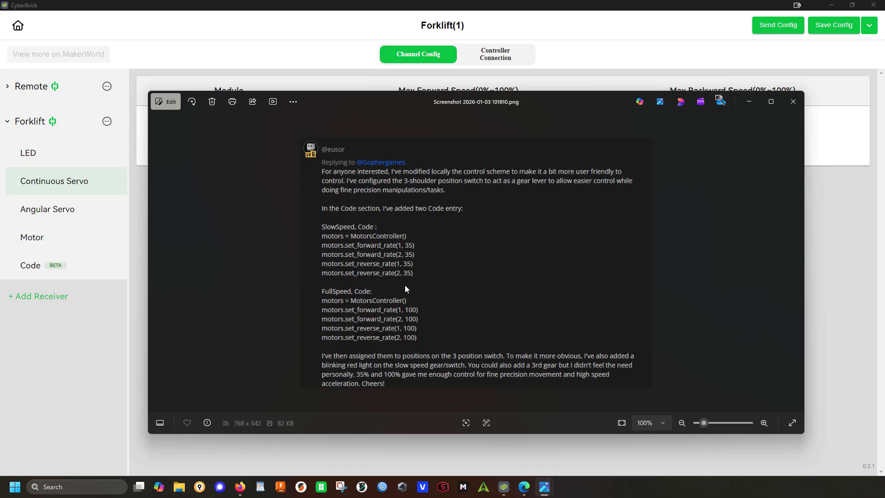
pyautogui.click(794, 102)
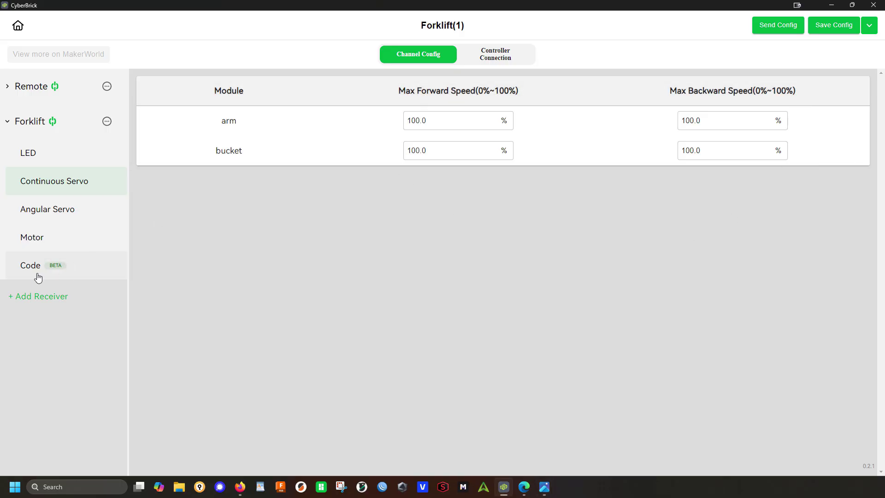
pyautogui.click(31, 270)
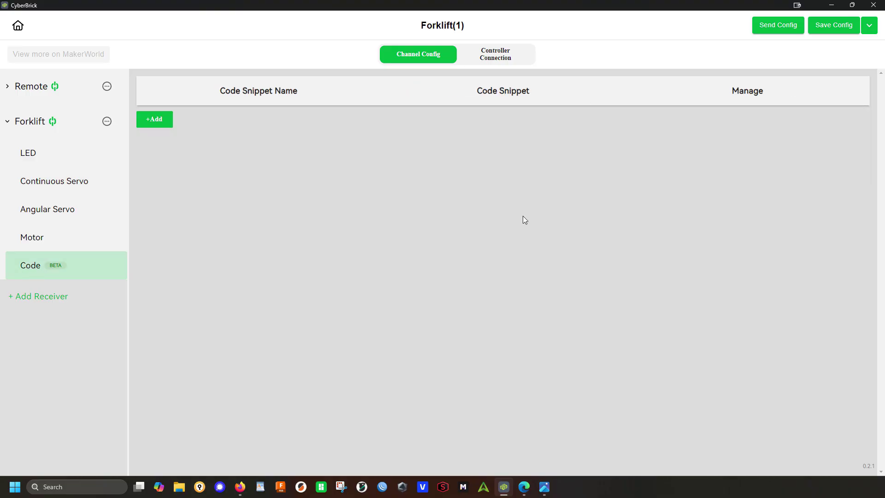
# Switch to the browser and review the Cyberbrick Skid Steer page's control layout and the comment containing the motor speed code.
pyautogui.moveTo(530, 487)
pyautogui.click(543, 427)
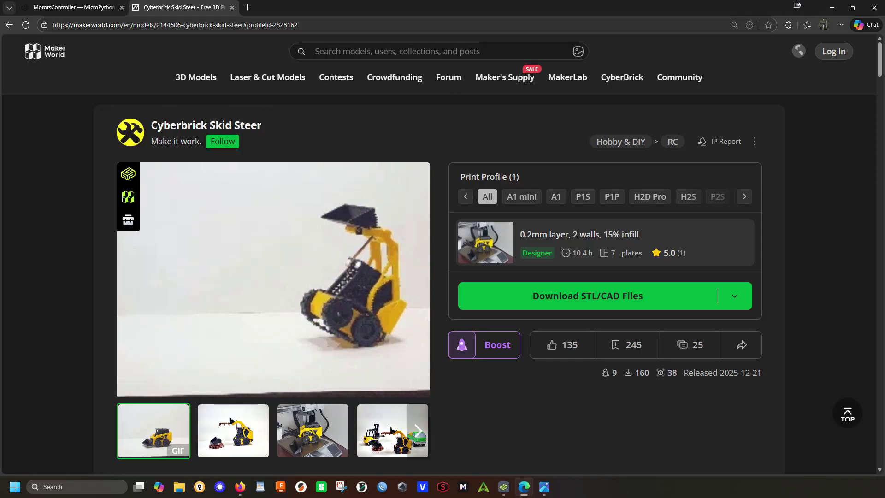
pyautogui.scroll(-20, 437, 286)
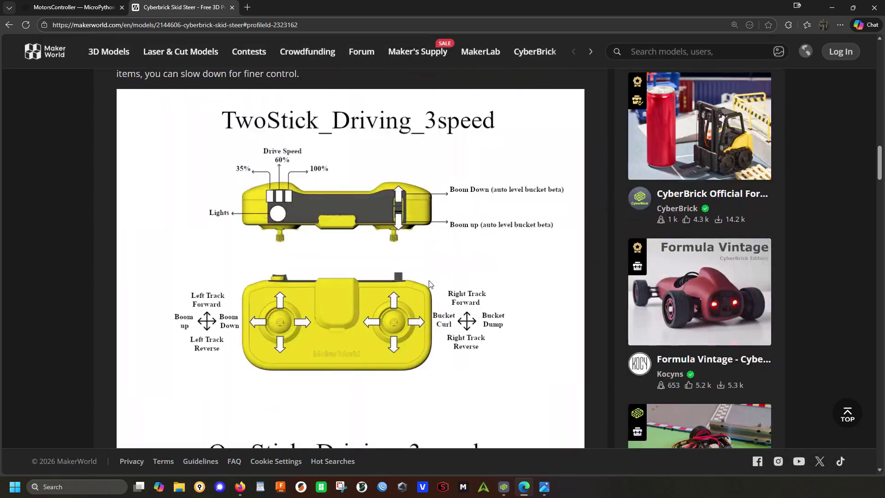
pyautogui.scroll(-20, 427, 279)
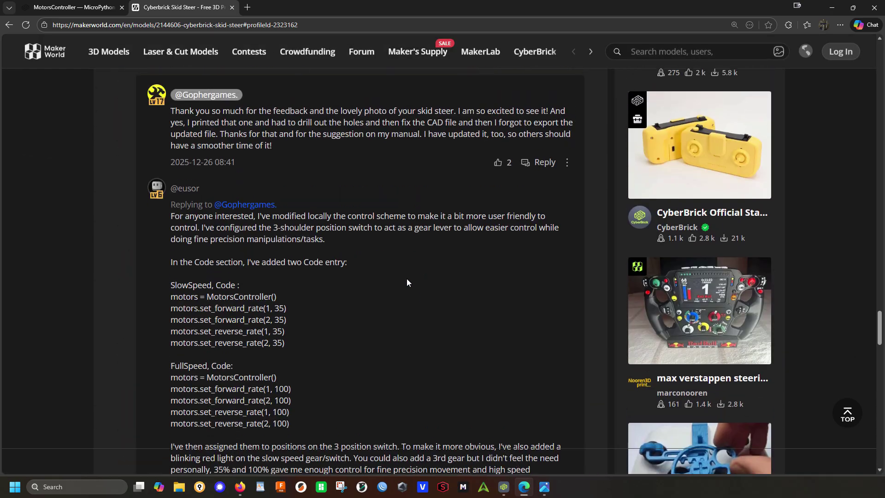
pyautogui.scroll(4, 292, 282)
# Look through the CyberBrick Custom Libraries documentation and examine its MotorsController reference page.
pyautogui.hotkey('ctrl', 'shift', 'Tab')
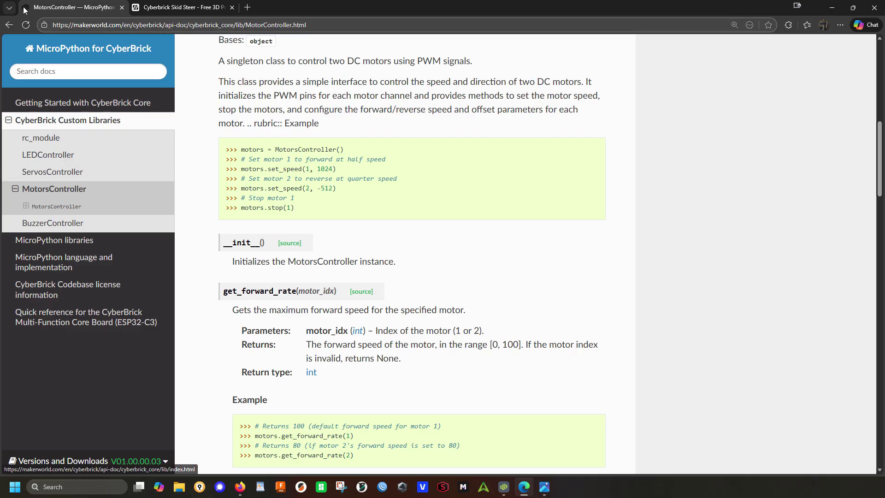
pyautogui.click(9, 25)
pyautogui.scroll(8, 243, 148)
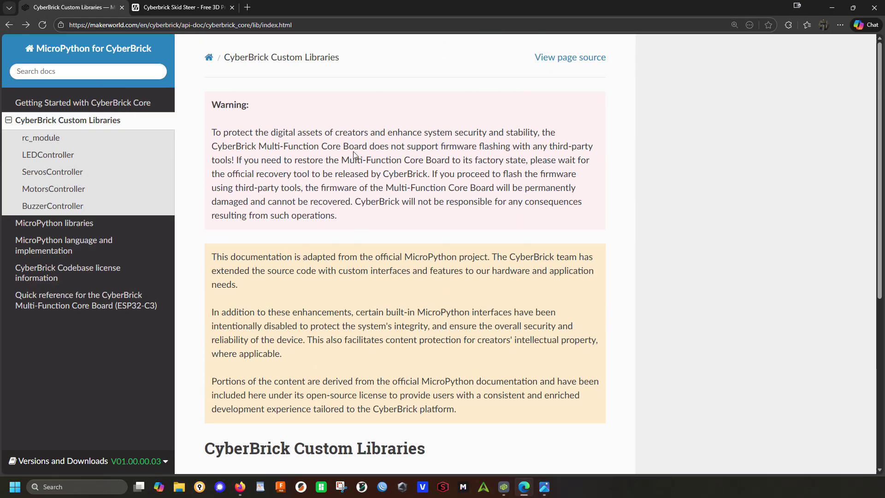
pyautogui.scroll(-6, 298, 156)
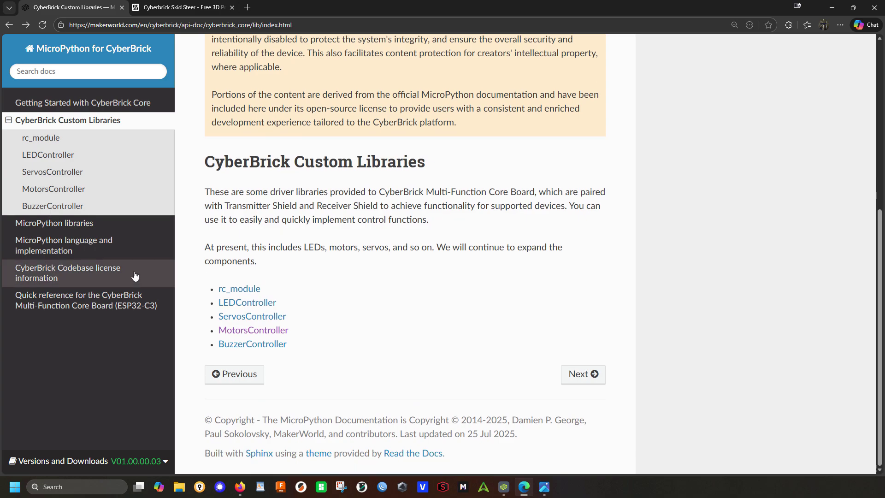
pyautogui.click(222, 330)
pyautogui.scroll(-6, 300, 333)
pyautogui.scroll(-8, 301, 333)
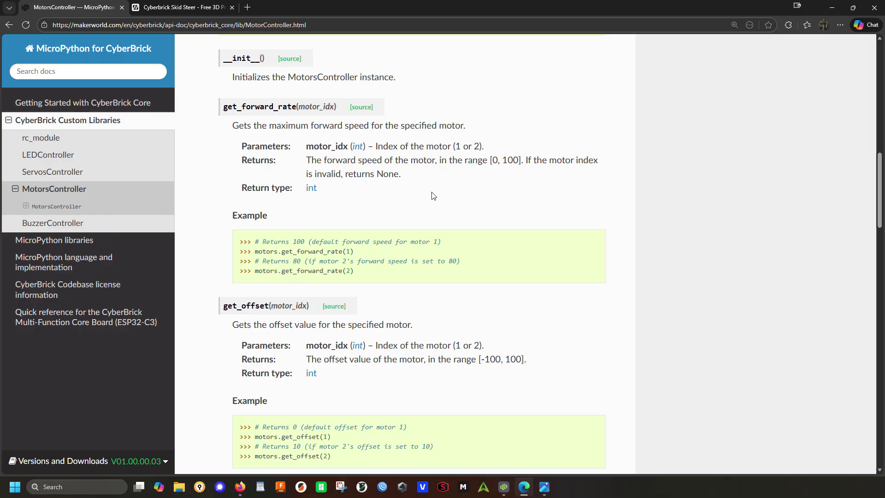
pyautogui.scroll(14, 453, 153)
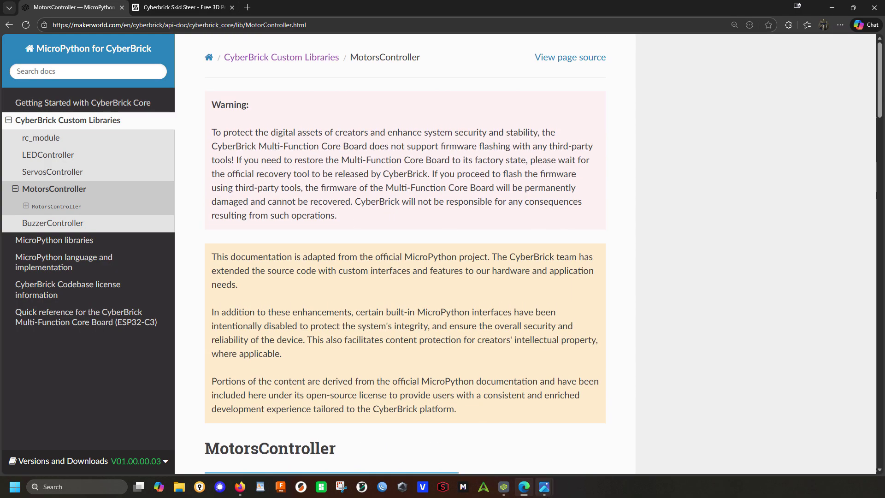
# Back in CyberBrick, add a code snippet named "SlowSpeed" that uses MotorsController() to set forward and reverse rates of motors 1 and 2 to 35.
pyautogui.click(503, 488)
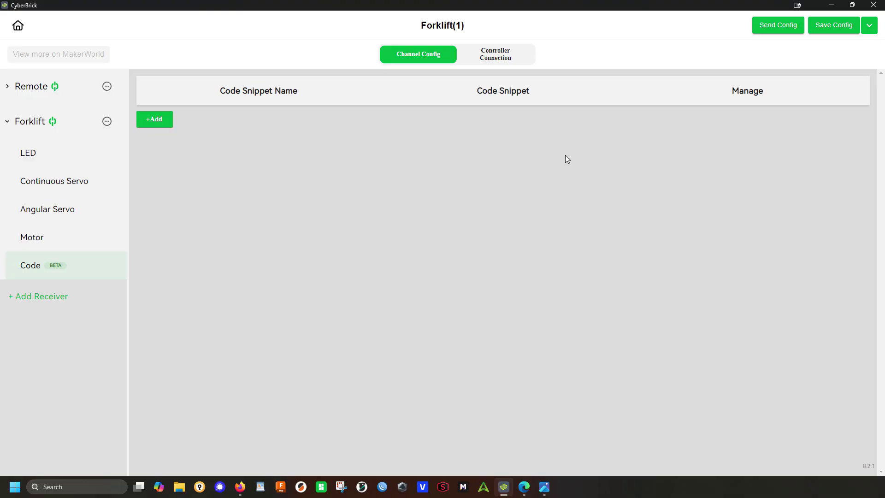
pyautogui.click(153, 122)
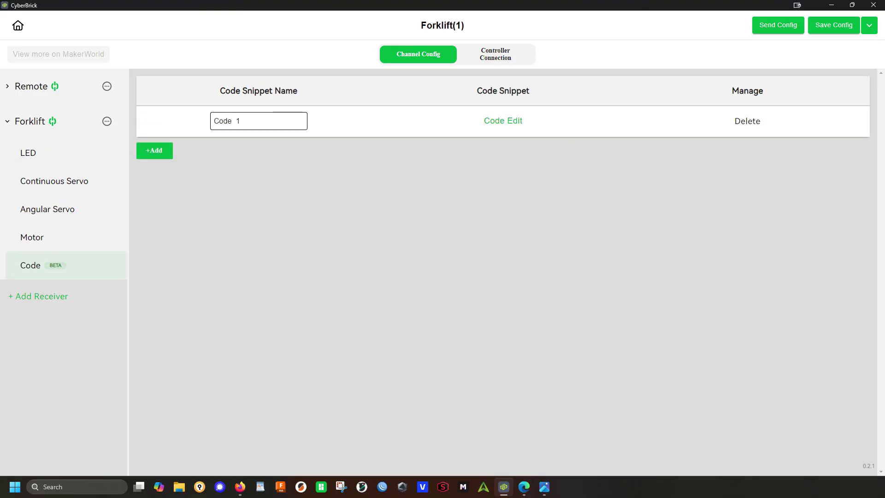
pyautogui.moveTo(255, 122); pyautogui.dragTo(165, 134)
pyautogui.write('SlowSpeed')
pyautogui.click(513, 122)
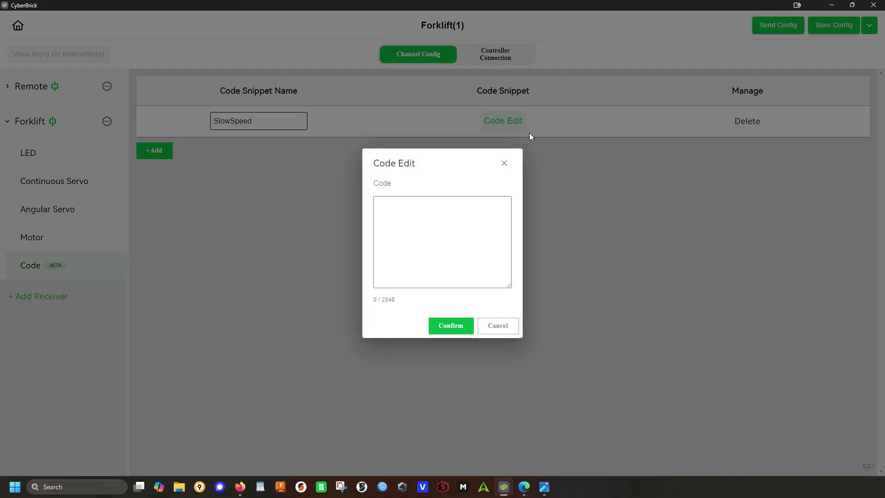
pyautogui.click(394, 213)
pyautogui.write('motors = MotorsController() motors.set_forward_rate(1, 35) motors.set_forward_rate(2, 35) motors.set_reverse_rate(1, 35) motors.set_reverse_rate(2, 35)')
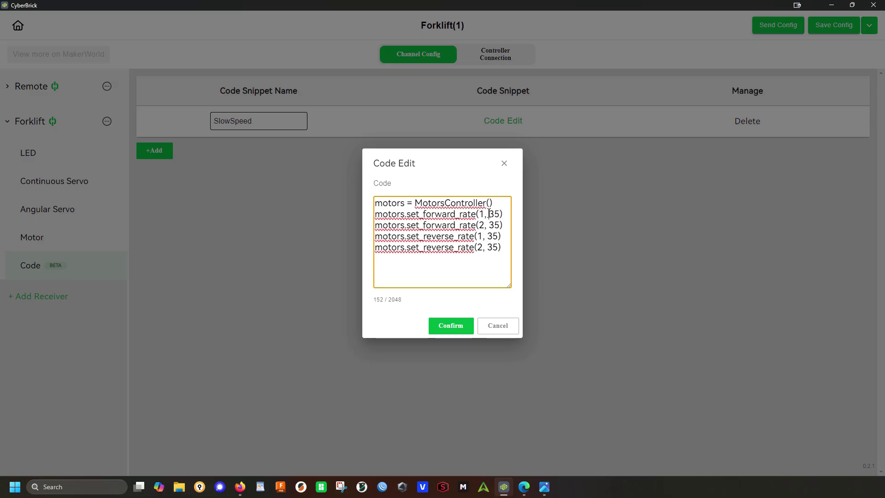
pyautogui.moveTo(490, 214); pyautogui.dragTo(497, 216)
pyautogui.click(493, 239)
pyautogui.click(452, 326)
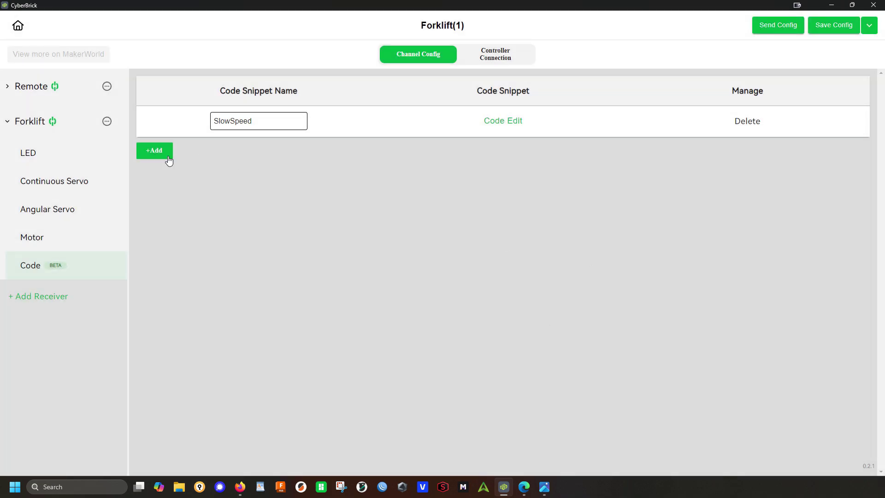
# Add a code snippet named "Medium Speed" that uses MotorsController() to set forward and reverse rates of motors 1 and 2 to 60.
pyautogui.click(156, 151)
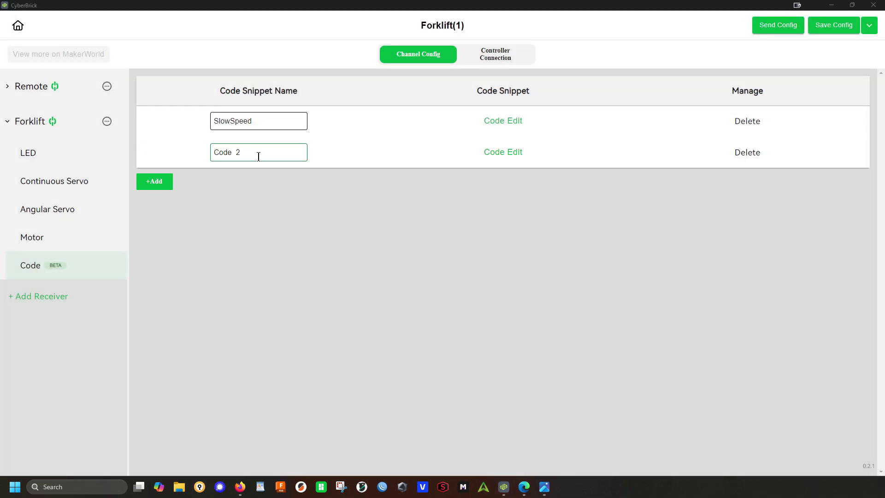
pyautogui.moveTo(261, 153); pyautogui.dragTo(181, 155)
pyautogui.write('Medium Speed')
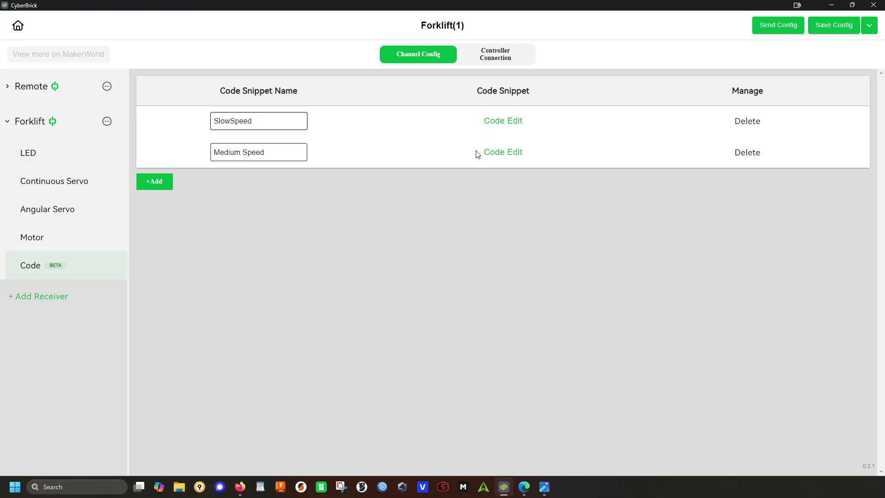
pyautogui.click(498, 152)
pyautogui.click(405, 208)
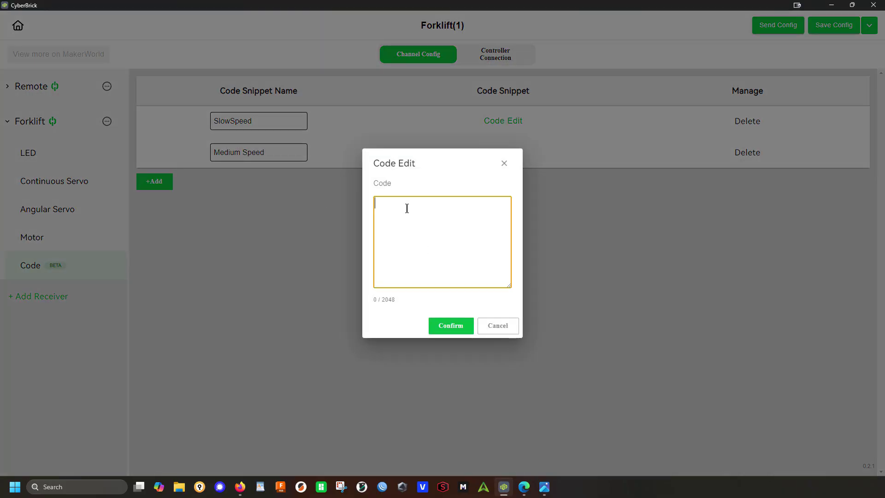
pyautogui.write('motors = MotorsController() motors.set_forward_rate(1, 60) motors.set_forward_rate(2, 60) motors.set_reverse_rate(1, 60) motors.set_reverse_rate(2, 60)')
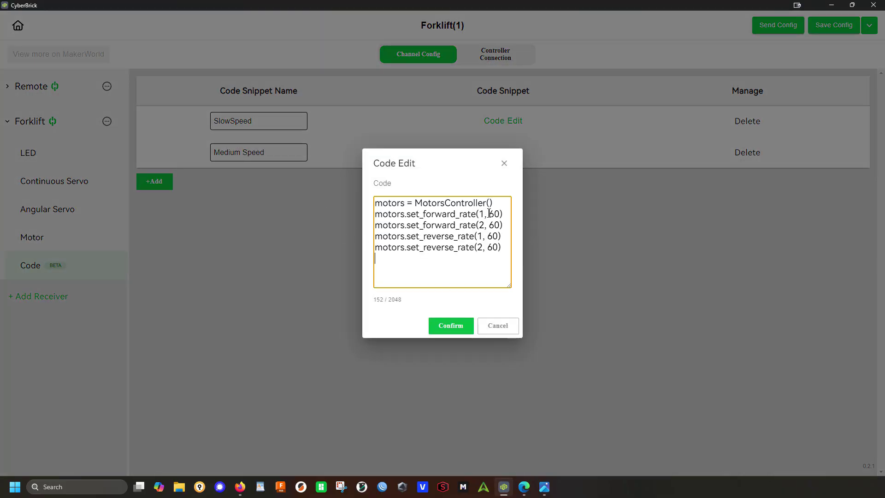
pyautogui.click(451, 326)
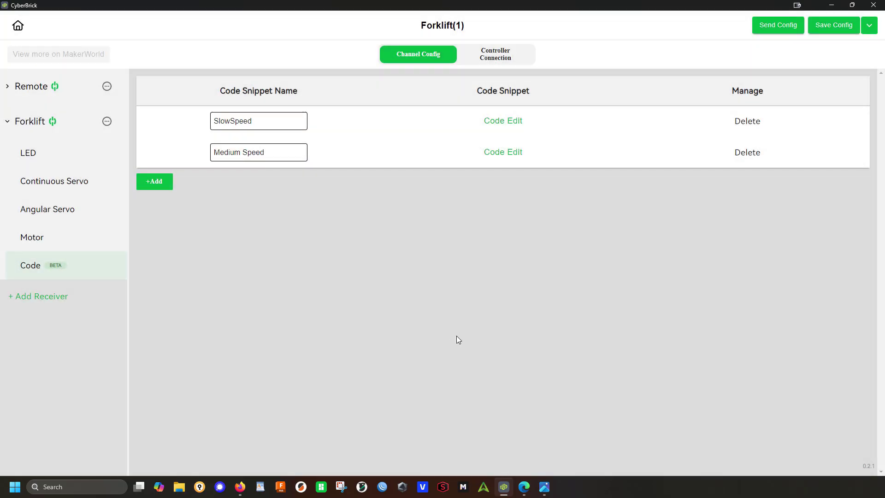
# Add a code snippet named "FullSpeed" that uses MotorsController() to set forward and reverse rates of motors 1 and 2 to 100.
pyautogui.click(154, 181)
pyautogui.doubleClick(227, 183)
pyautogui.write('FullSpeed')
pyautogui.click(503, 183)
pyautogui.write('motors = MotorsController() motors.set_forward_rate(1, 100) motors.set_forward_rate(2, 100) motors.set_reverse_rate(1, 100) motors.set_reverse_rate(2, 100)')
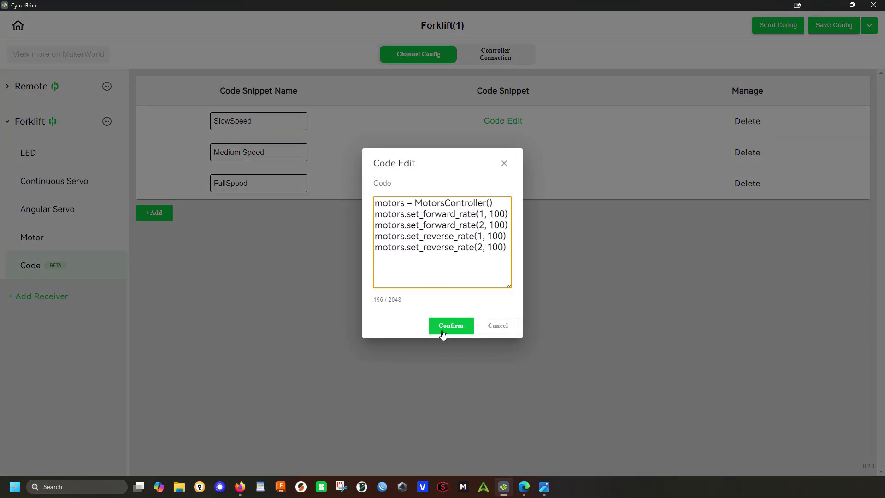
pyautogui.click(445, 329)
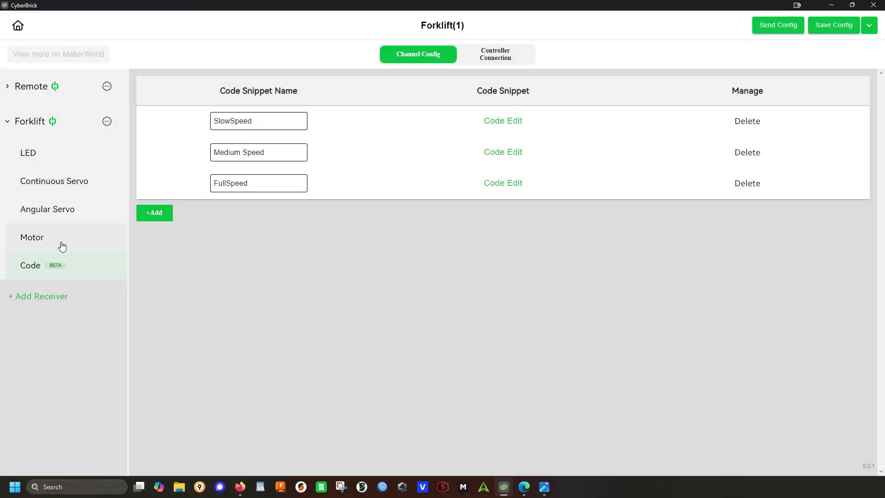
# Delete all the Forklift's existing Headlights LED effects: Lights OFF, Lights Blink, Lights ON, Right Blink and Left Blink.
pyautogui.click(30, 240)
pyautogui.click(33, 209)
pyautogui.click(32, 180)
pyautogui.click(33, 157)
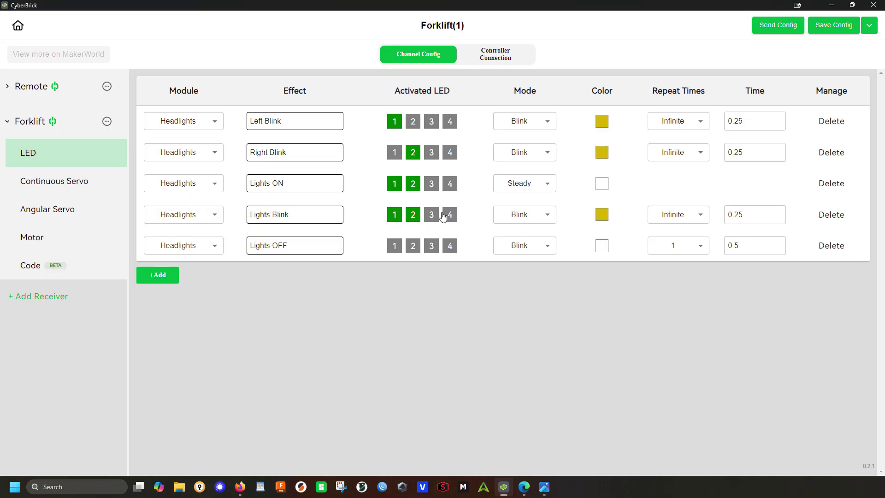
pyautogui.click(834, 247)
pyautogui.click(830, 216)
pyautogui.click(830, 184)
pyautogui.click(831, 152)
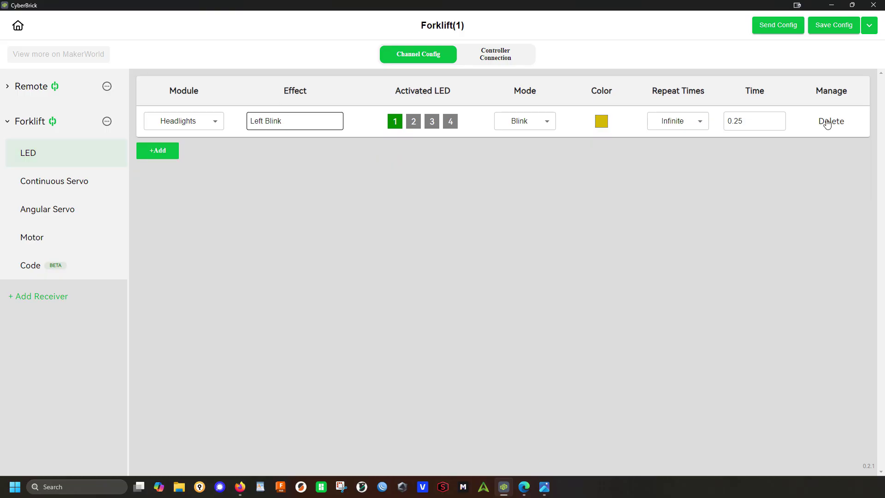
pyautogui.click(828, 121)
# Add a Headlights LED effect named "on" that activates LEDs 1 and 2 in Steady mode.
pyautogui.click(156, 121)
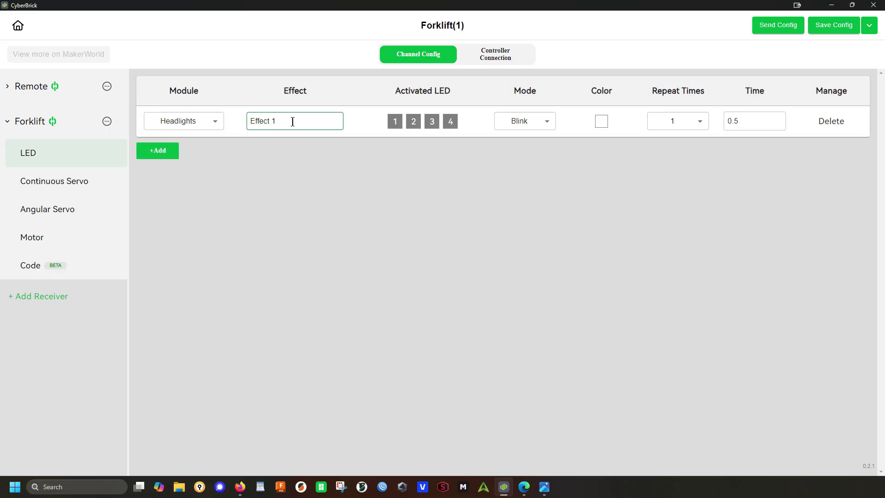
pyautogui.moveTo(291, 121); pyautogui.dragTo(201, 136)
pyautogui.write('on')
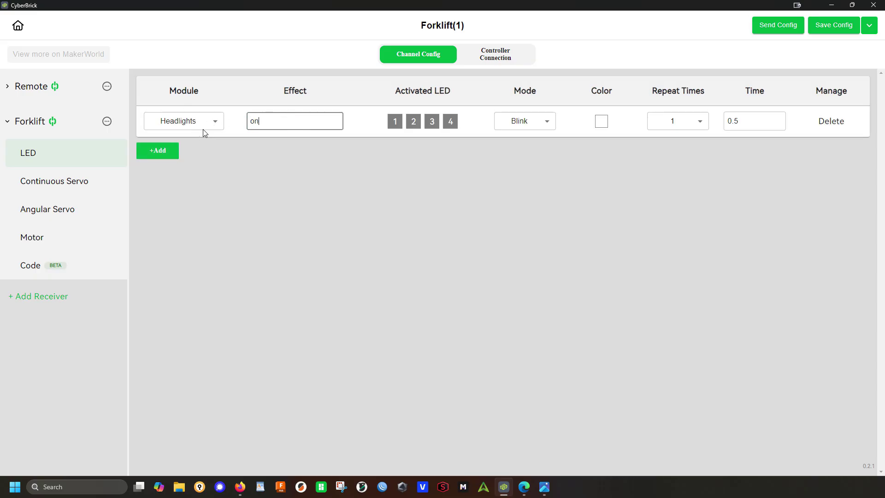
pyautogui.click(395, 124)
pyautogui.click(414, 124)
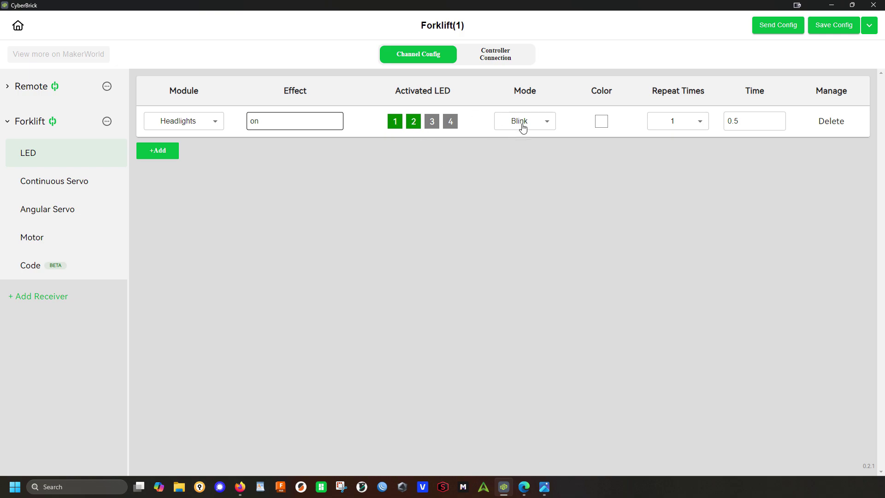
pyautogui.click(548, 123)
pyautogui.click(516, 159)
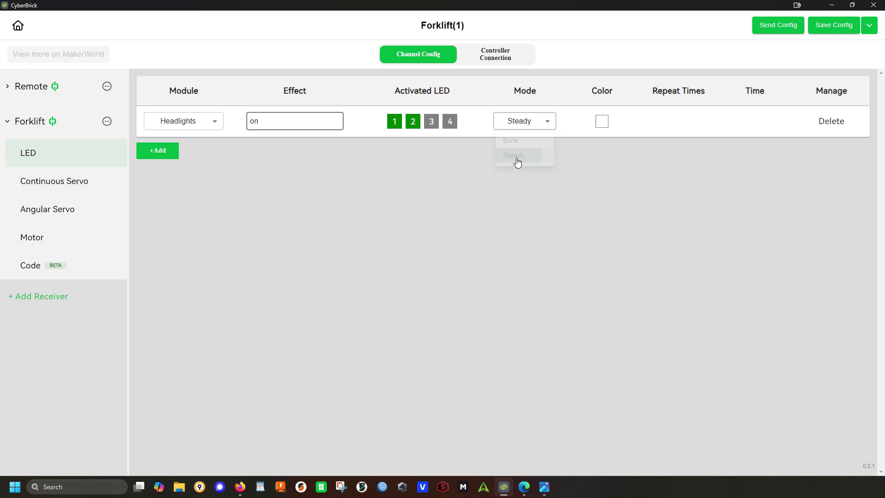
# Add a Headlights effect named "off" in Steady mode with no LEDs activated.
pyautogui.click(156, 152)
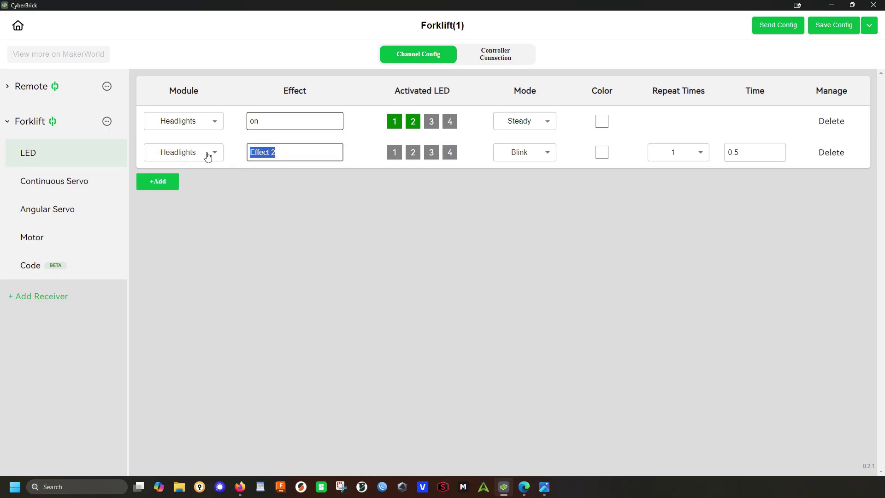
pyautogui.write('off')
pyautogui.click(547, 159)
pyautogui.click(512, 190)
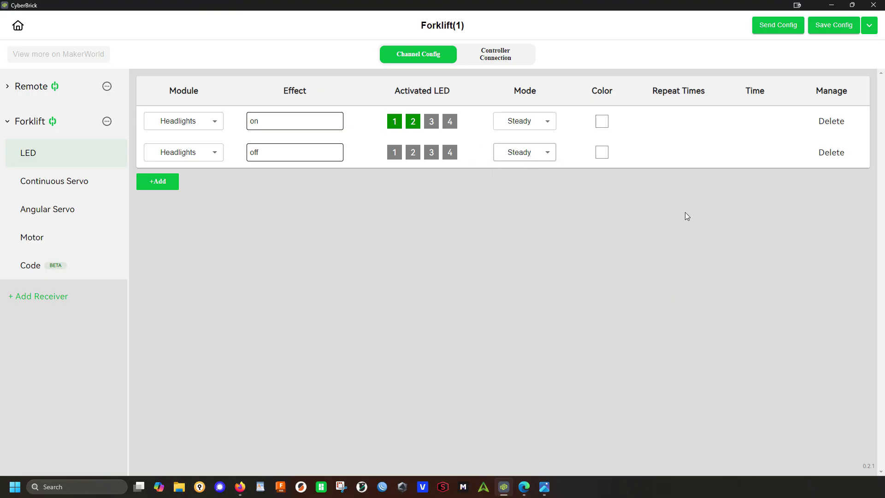
# Add a Headlights effect named "b" with LEDs 1 and 2 in Steady mode and a cyan colour.
pyautogui.click(149, 186)
pyautogui.moveTo(286, 183); pyautogui.dragTo(218, 191)
pyautogui.write('b')
pyautogui.click(394, 184)
pyautogui.click(413, 185)
pyautogui.click(535, 188)
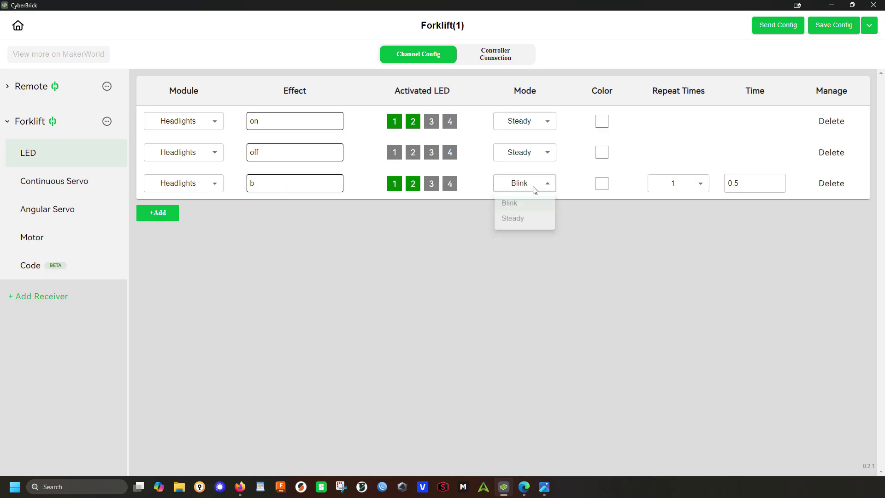
pyautogui.click(514, 221)
pyautogui.click(602, 184)
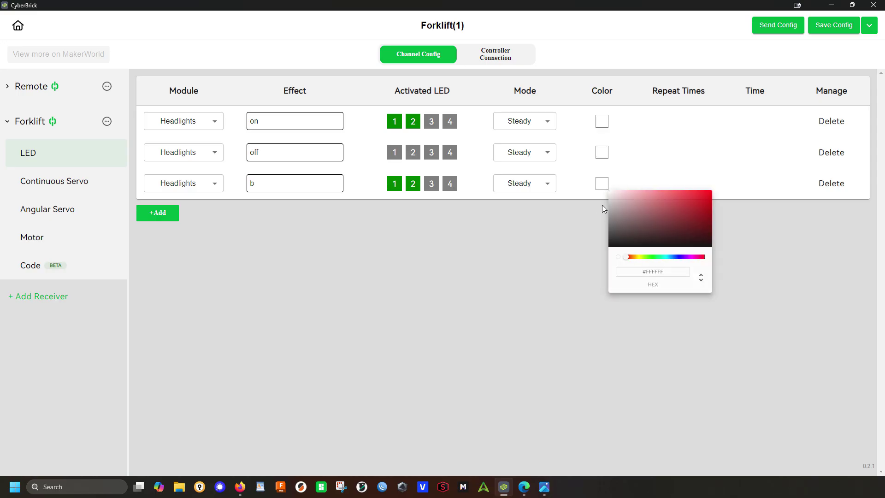
pyautogui.click(665, 257)
pyautogui.click(706, 193)
pyautogui.click(532, 240)
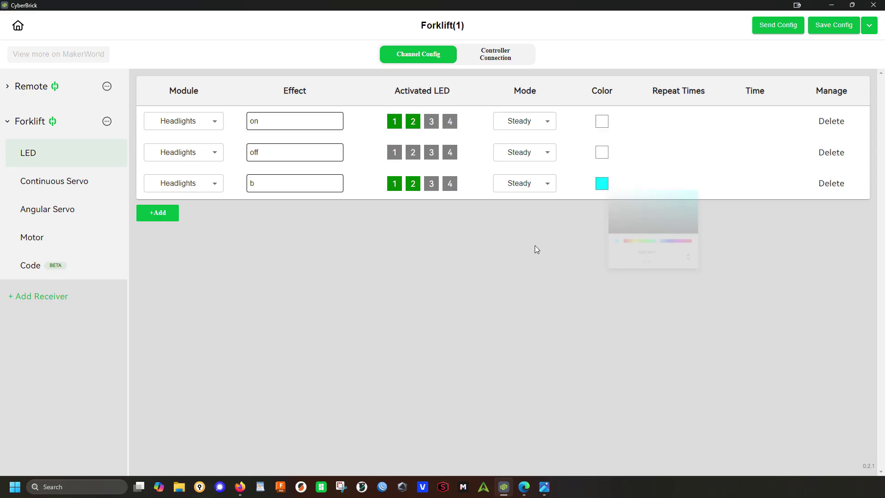
# Add a Headlights effect named "y" with LEDs 1 and 2 in Steady mode and a yellow colour.
pyautogui.click(156, 214)
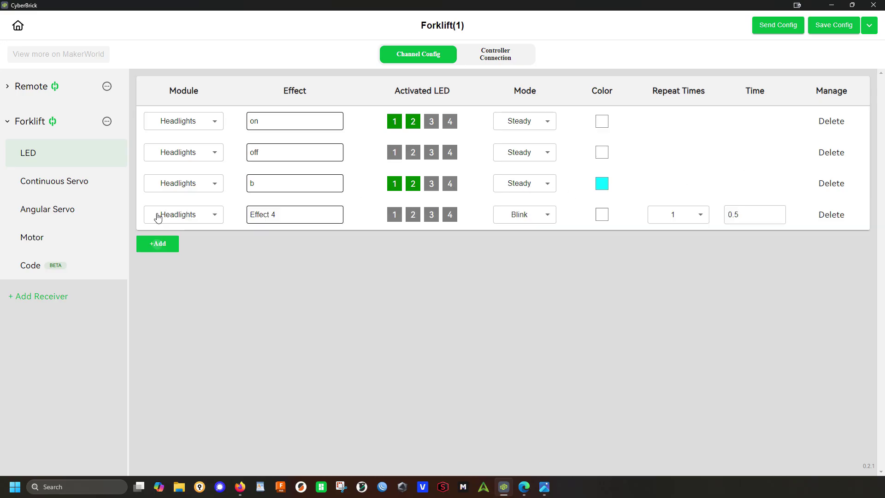
pyautogui.click(399, 221)
pyautogui.click(412, 220)
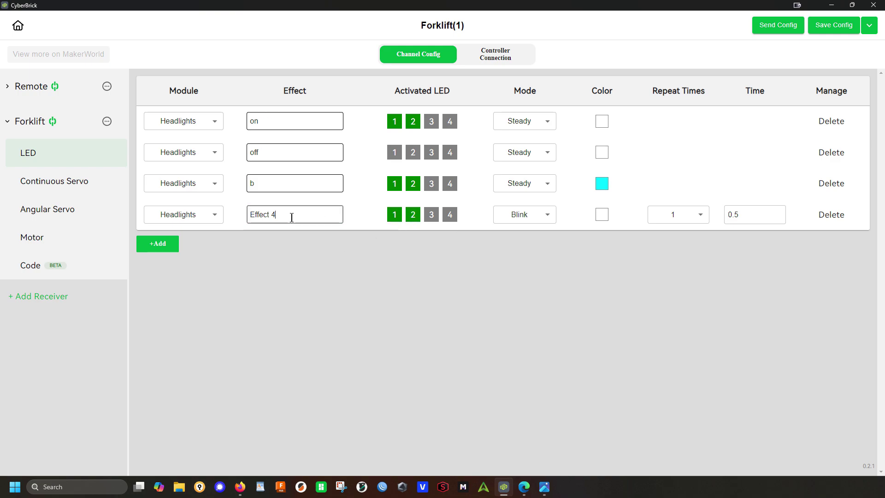
pyautogui.moveTo(291, 217); pyautogui.dragTo(218, 224)
pyautogui.write('y')
pyautogui.click(526, 216)
pyautogui.click(512, 250)
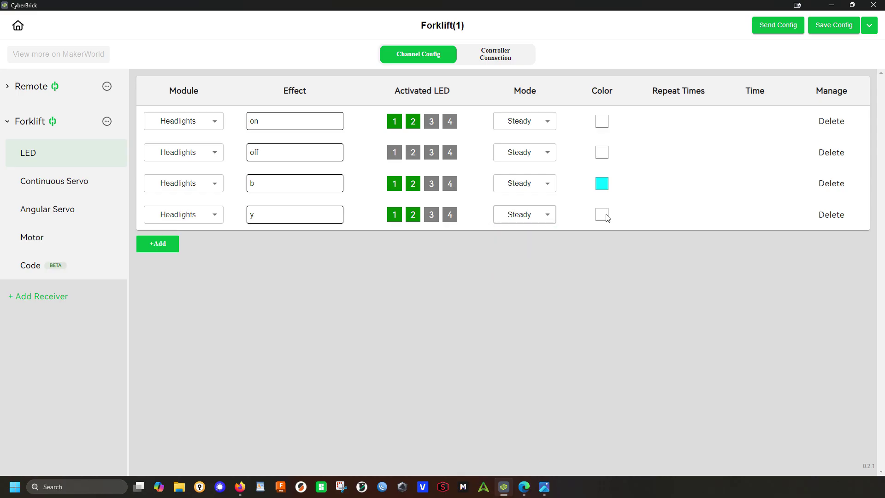
pyautogui.click(602, 215)
pyautogui.click(639, 288)
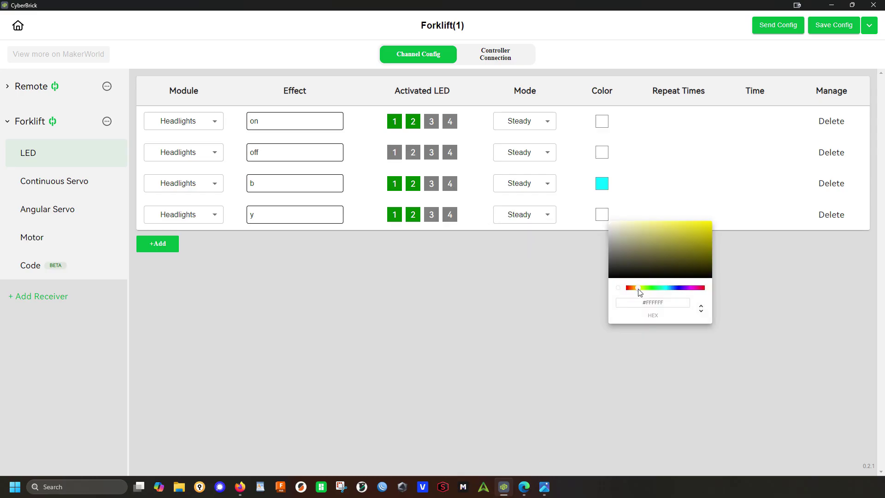
pyautogui.moveTo(711, 233); pyautogui.dragTo(713, 212)
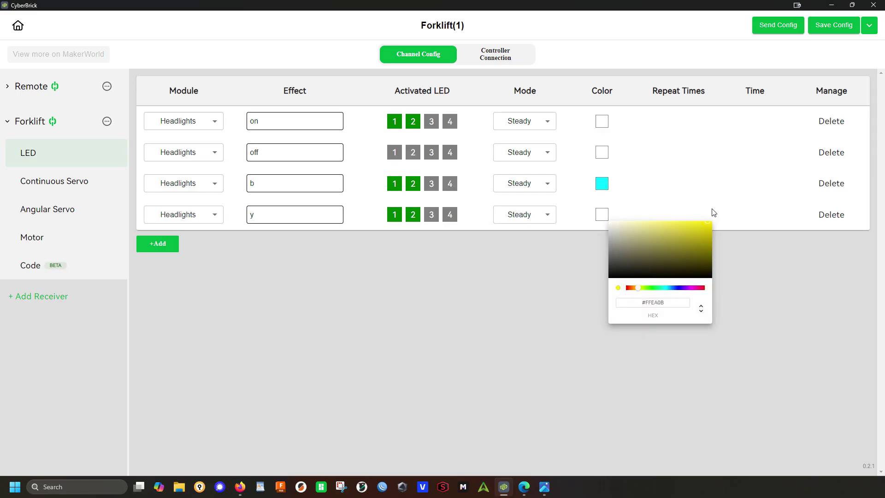
pyautogui.click(524, 305)
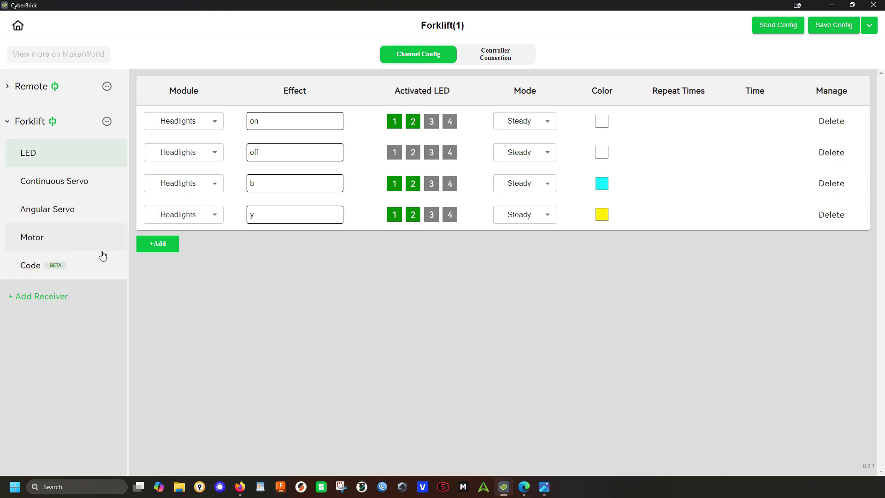
# Add a Headlights effect named "r" with LEDs 1 and 2 blinking in red #FF0000 and Infinite repeat times.
pyautogui.click(148, 244)
pyautogui.moveTo(293, 249); pyautogui.dragTo(205, 255)
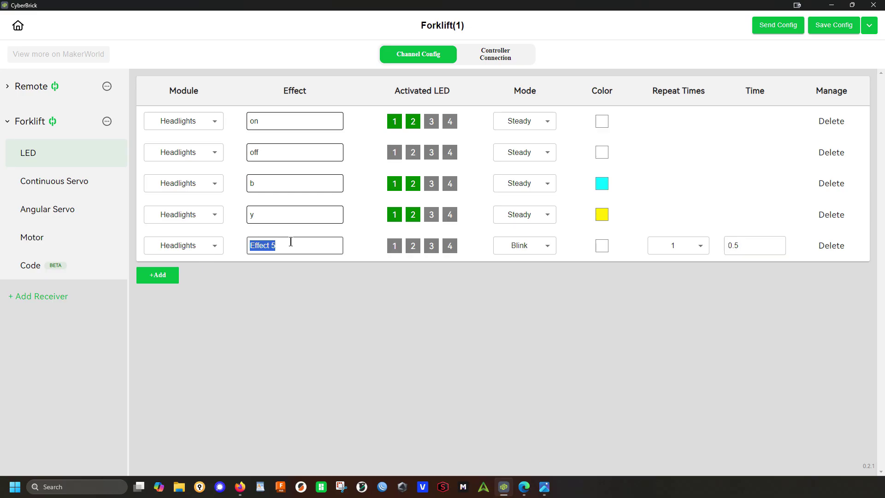
pyautogui.write('r')
pyautogui.click(395, 246)
pyautogui.click(412, 250)
pyautogui.click(600, 247)
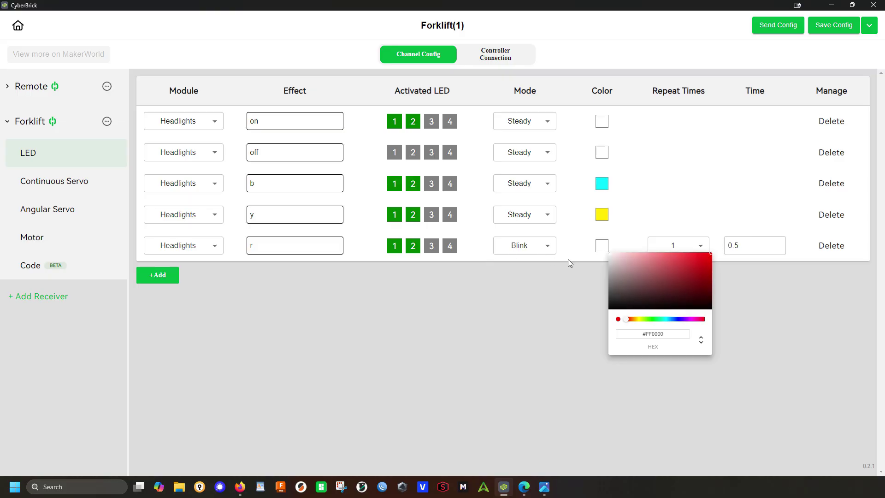
pyautogui.click(672, 245)
pyautogui.click(672, 245)
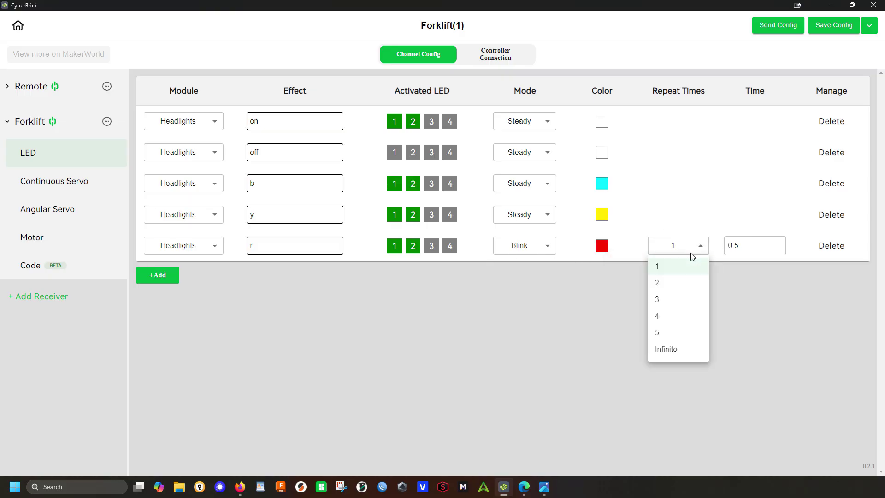
pyautogui.click(664, 350)
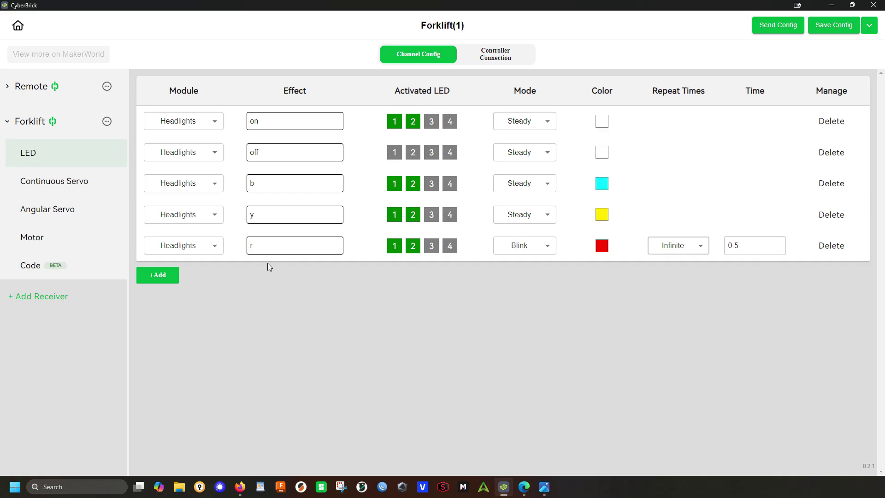
# On the Remote's board, delete the R Shoulder Stick and add a Single-Axis Joystick to the freed R1 port.
pyautogui.click(8, 128)
pyautogui.click(7, 126)
pyautogui.click(8, 88)
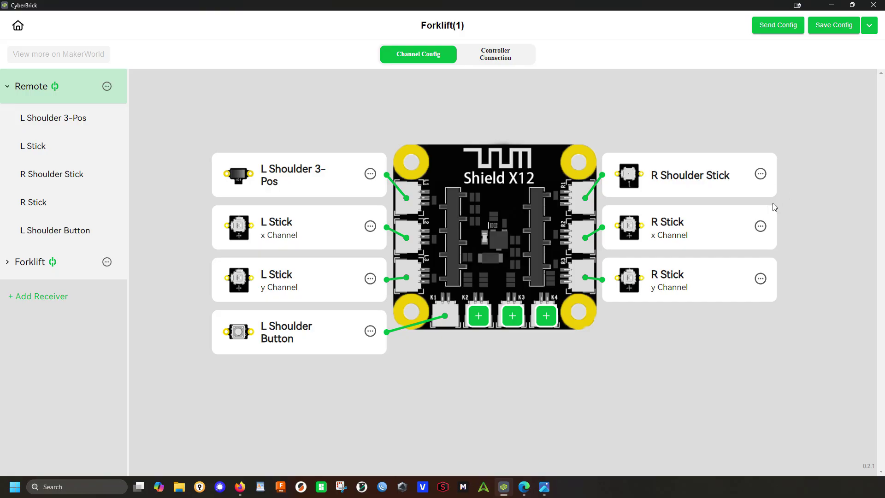
pyautogui.click(760, 174)
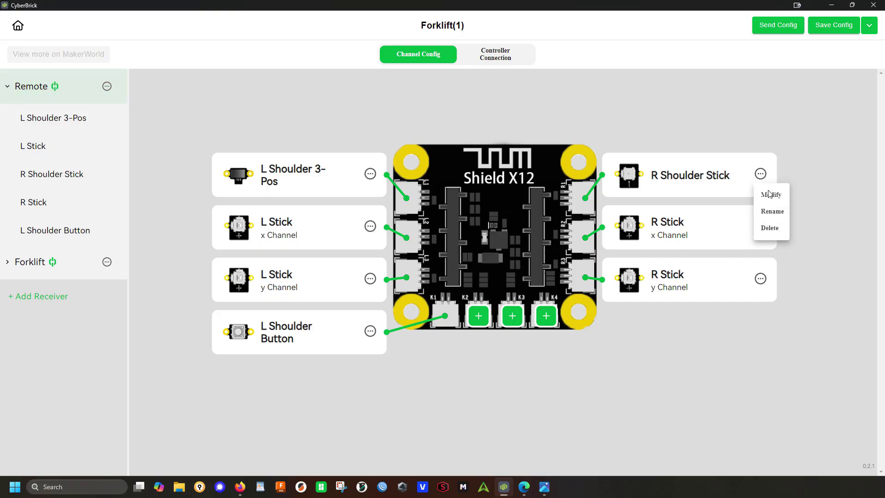
pyautogui.click(770, 228)
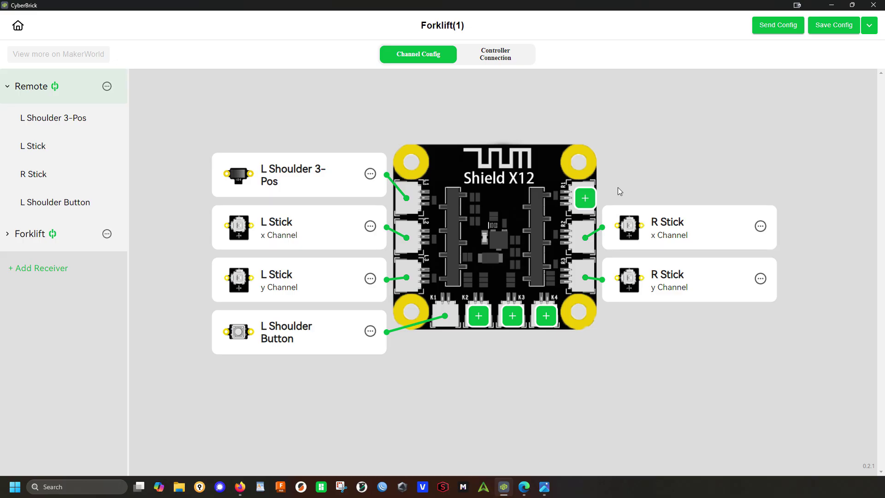
pyautogui.click(581, 196)
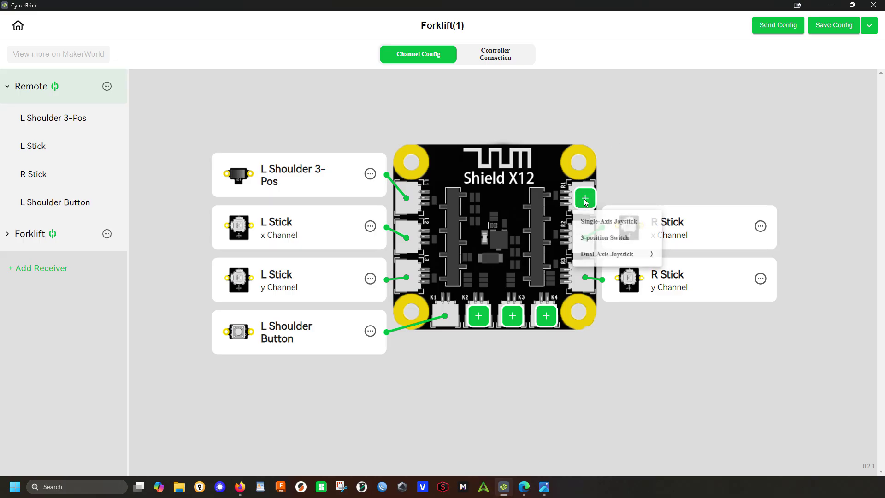
pyautogui.click(599, 222)
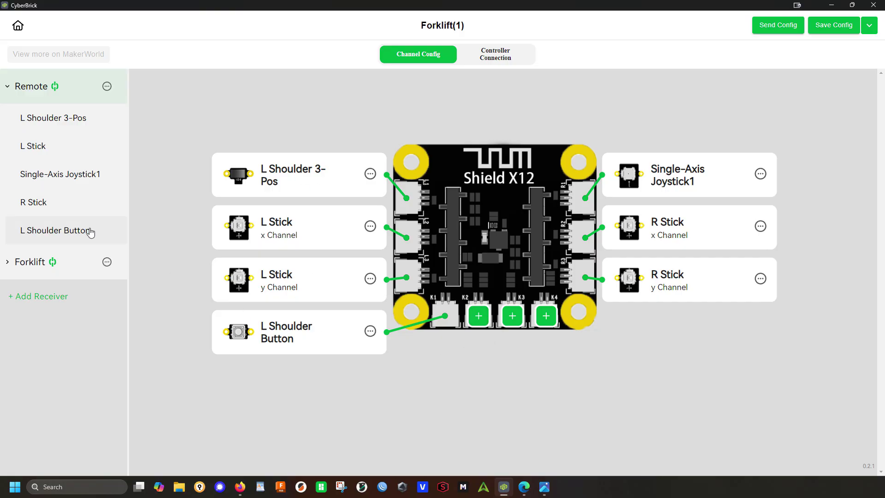
# Set the event of the L Shoulder Button's Headlights entry to Press.
pyautogui.click(73, 235)
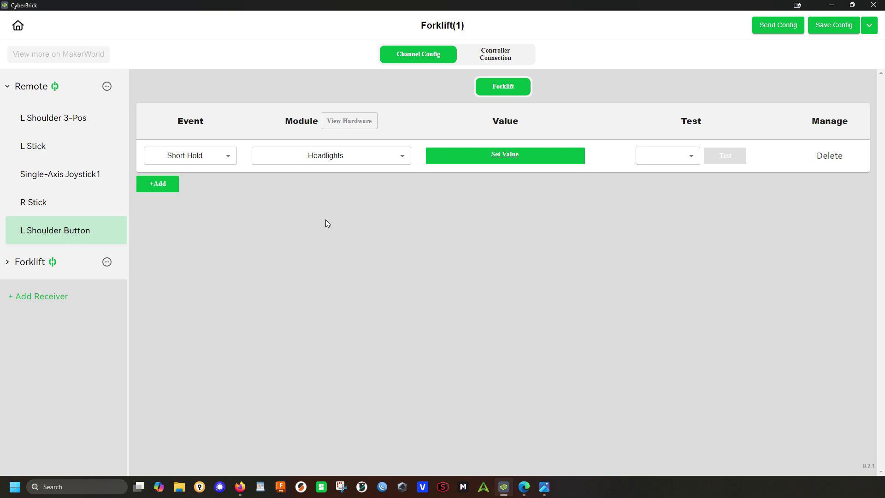
pyautogui.click(193, 156)
pyautogui.click(174, 213)
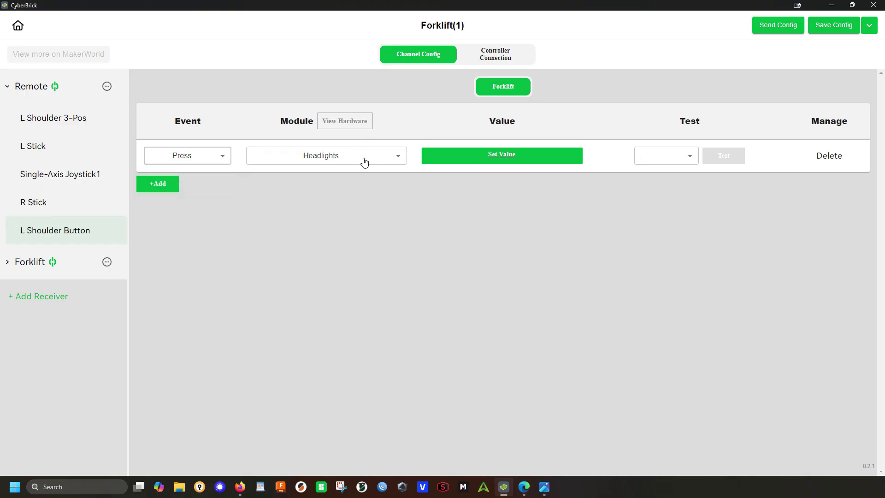
# Set the L Shoulder Button's Headlights value to cycle through the effects on, off and r.
pyautogui.click(515, 157)
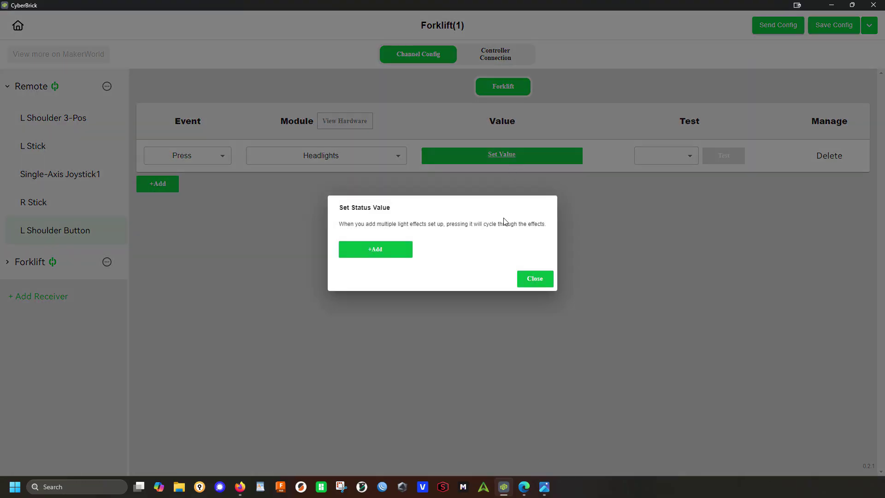
pyautogui.click(400, 252)
pyautogui.click(403, 238)
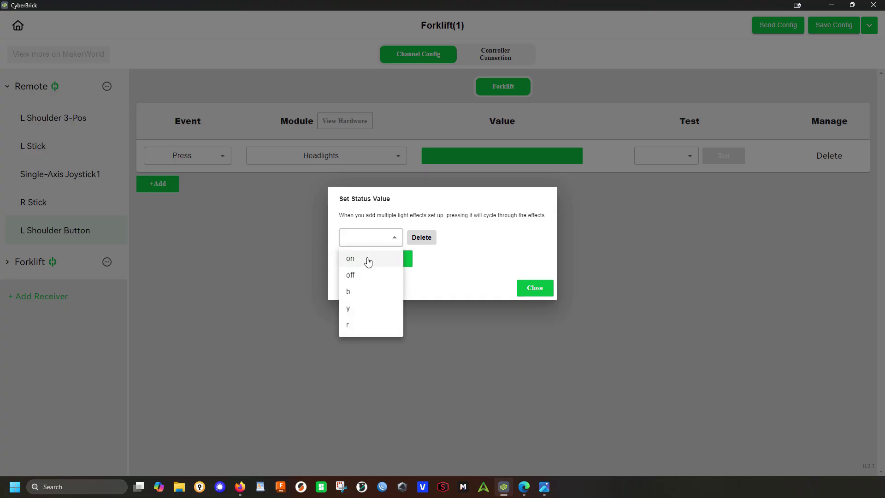
pyautogui.click(367, 259)
pyautogui.click(396, 259)
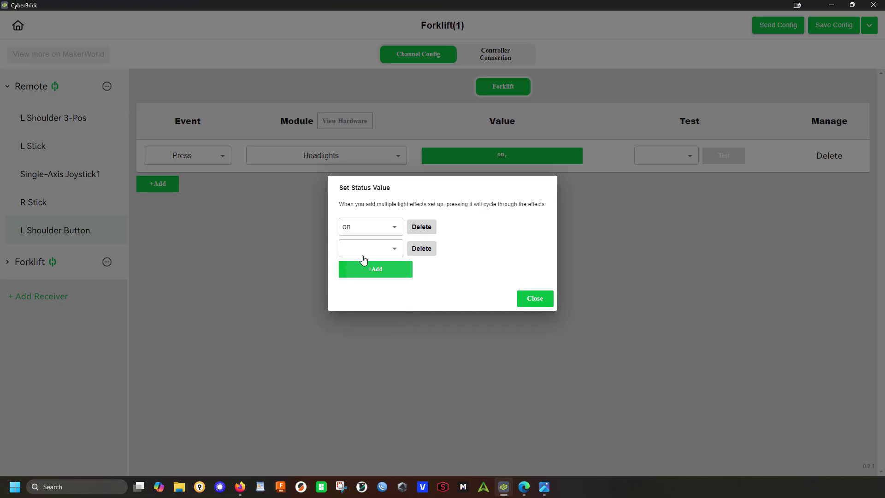
pyautogui.click(391, 249)
pyautogui.click(375, 284)
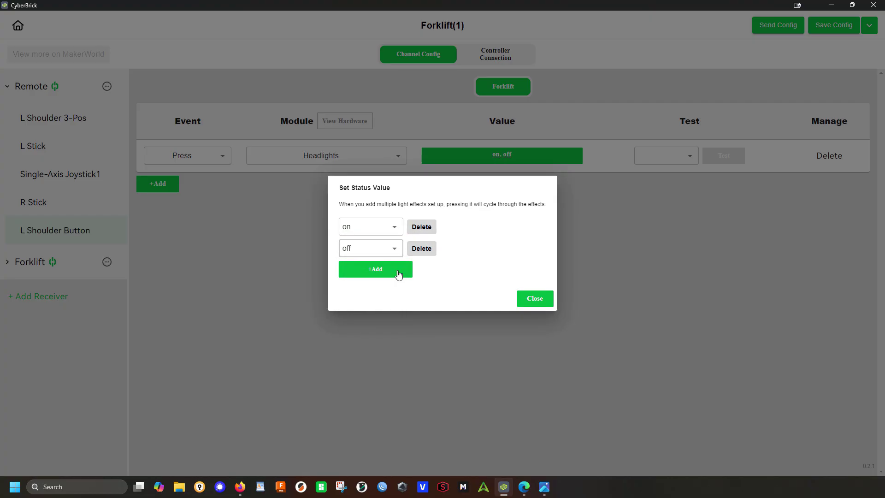
pyautogui.click(397, 273)
pyautogui.click(395, 260)
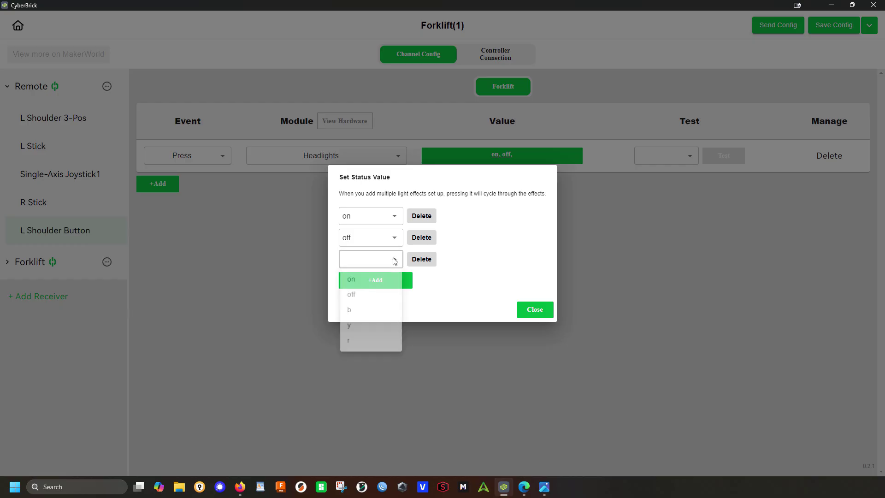
pyautogui.click(358, 349)
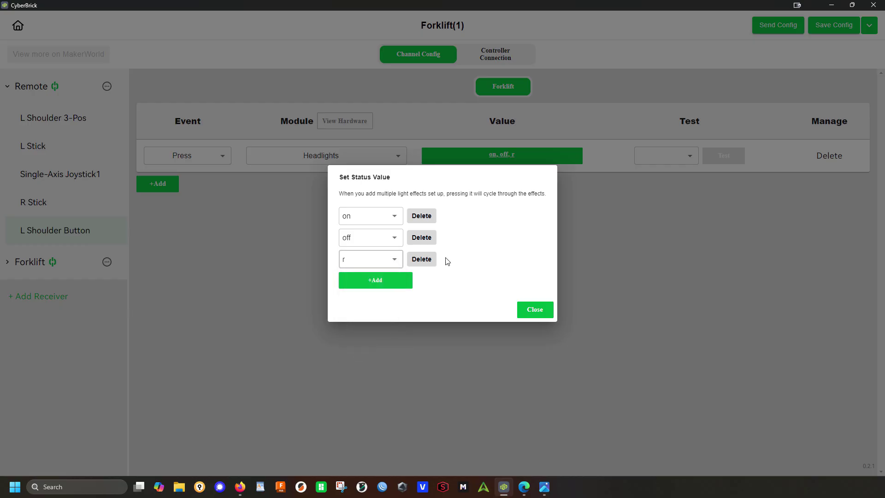
pyautogui.click(535, 315)
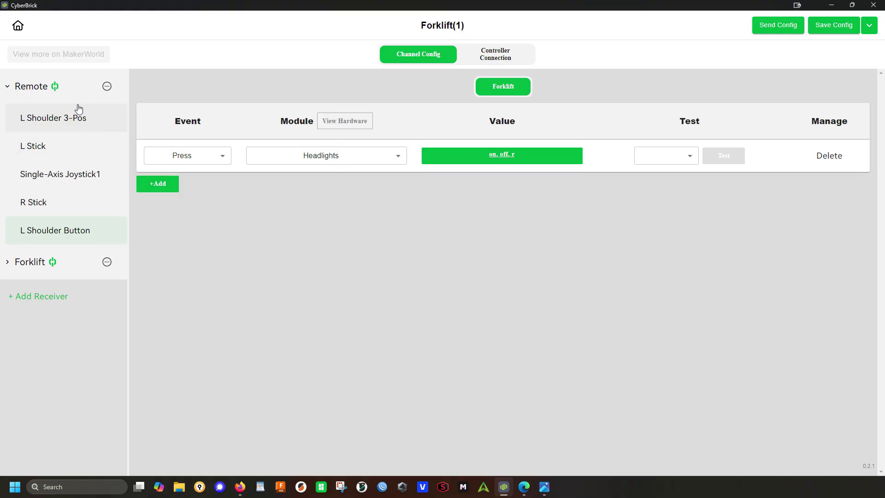
# Add a position I entry to the L Shoulder 3-Pos switch that runs the SlowSpeed CODE.
pyautogui.click(67, 124)
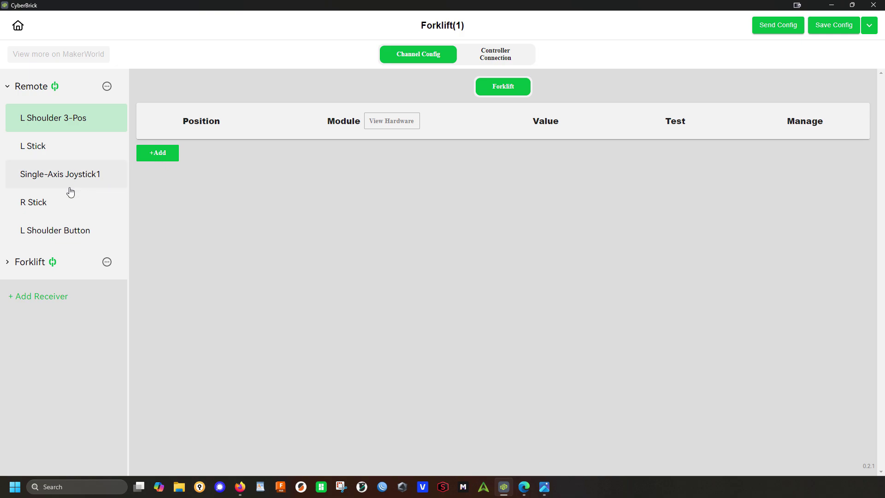
pyautogui.click(154, 157)
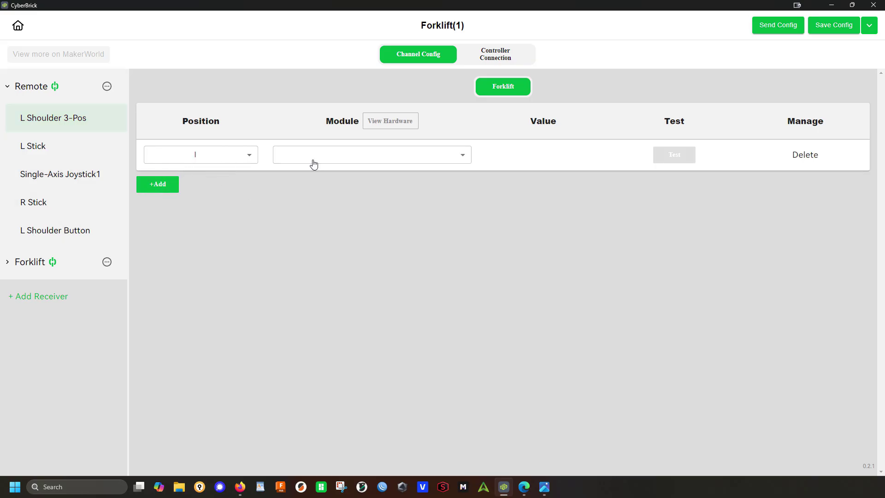
pyautogui.click(376, 155)
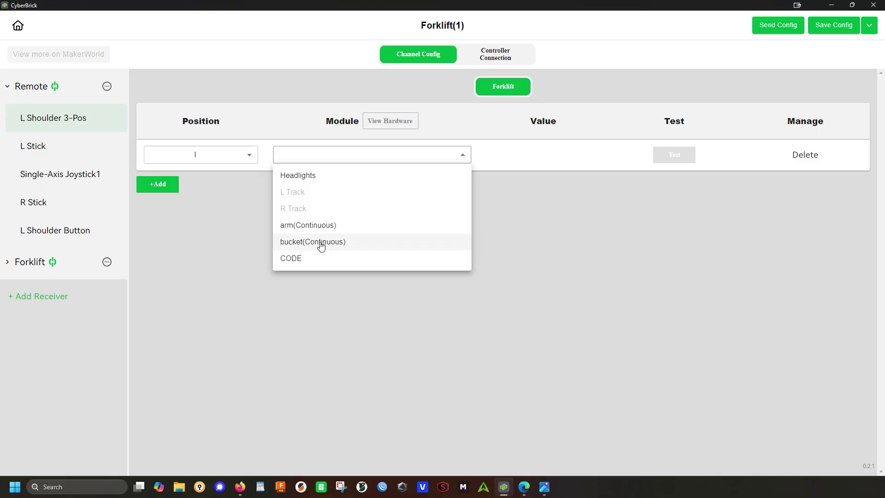
pyautogui.click(302, 262)
pyautogui.click(497, 159)
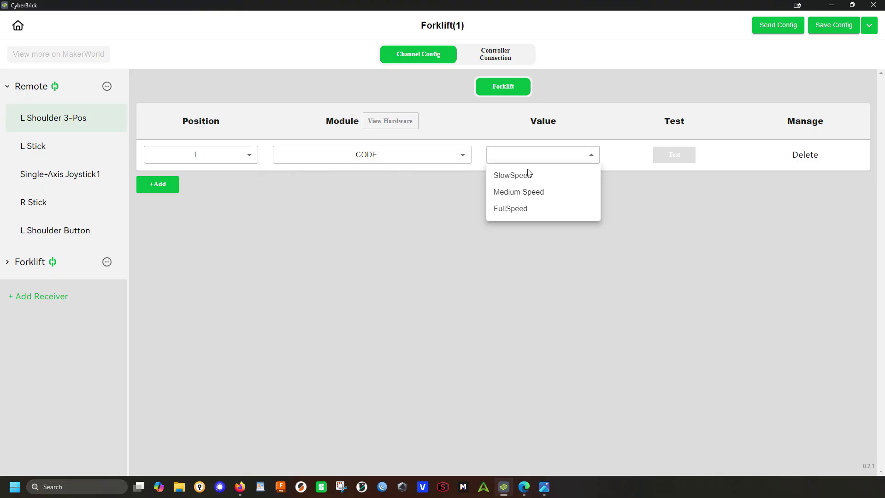
pyautogui.click(523, 178)
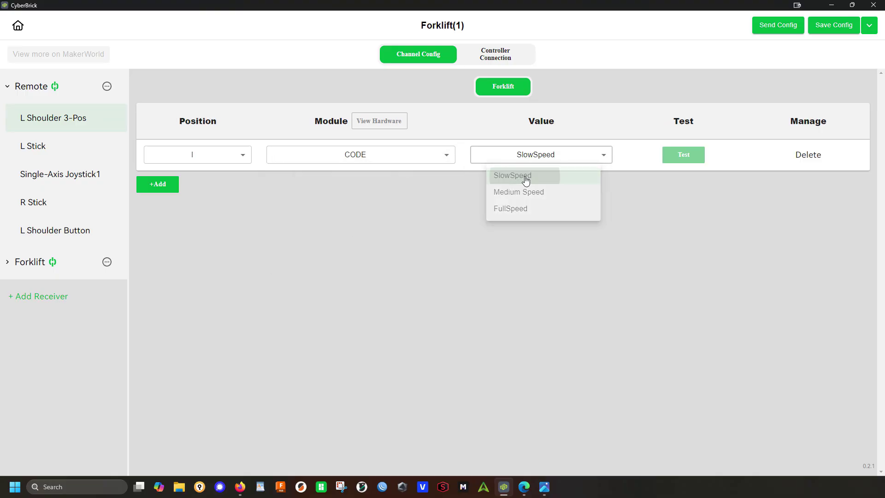
# Add a second position I entry to the L Shoulder 3-Pos switch, setting Headlights to effect b.
pyautogui.click(154, 183)
pyautogui.click(352, 185)
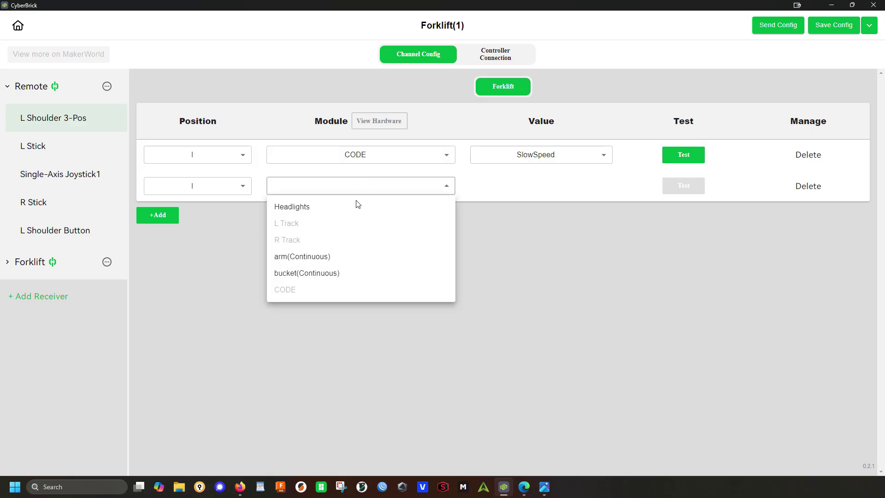
pyautogui.click(317, 214)
pyautogui.click(499, 189)
pyautogui.click(500, 243)
# Add a position O entry to the L Shoulder 3-Pos switch that runs the Medium Speed CODE.
pyautogui.click(158, 215)
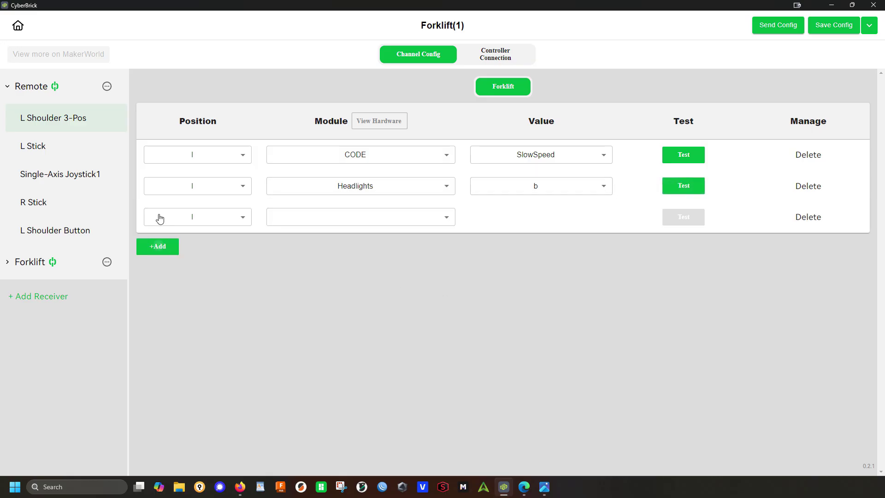
pyautogui.click(217, 223)
pyautogui.click(201, 253)
pyautogui.click(352, 217)
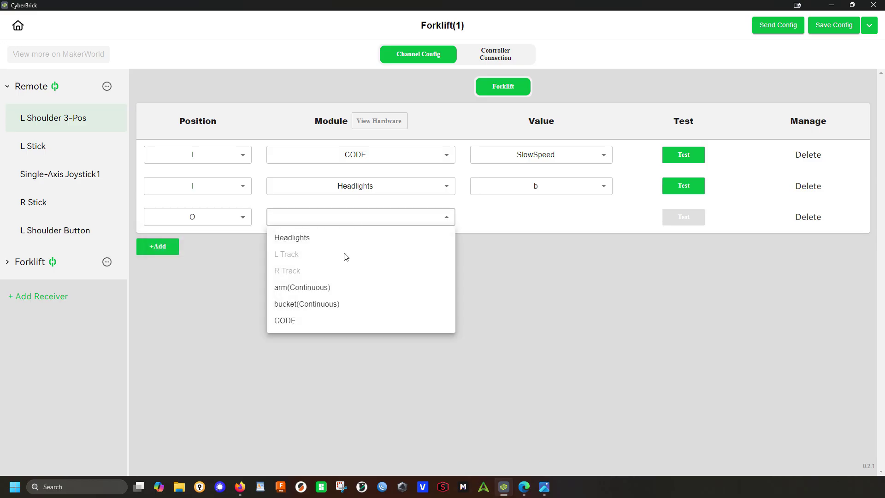
pyautogui.click(312, 321)
pyautogui.click(570, 217)
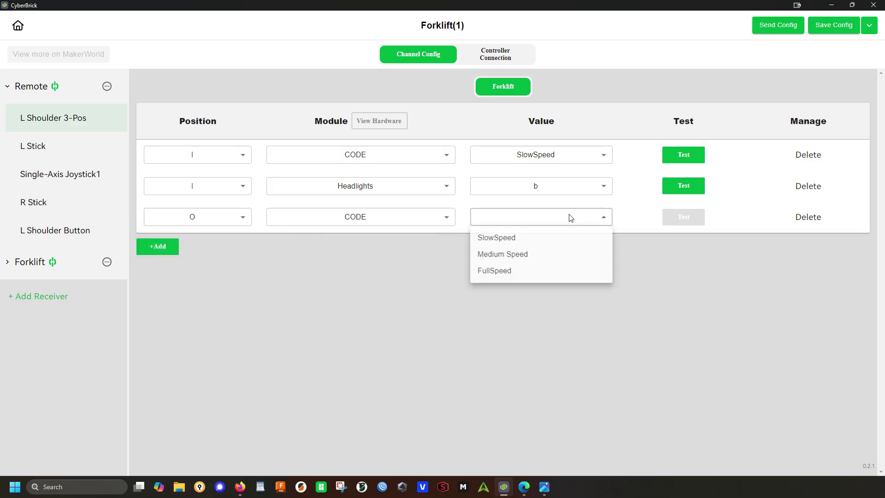
pyautogui.click(522, 258)
# Add a second position O entry to the L Shoulder 3-Pos switch, setting Headlights to effect y.
pyautogui.click(165, 248)
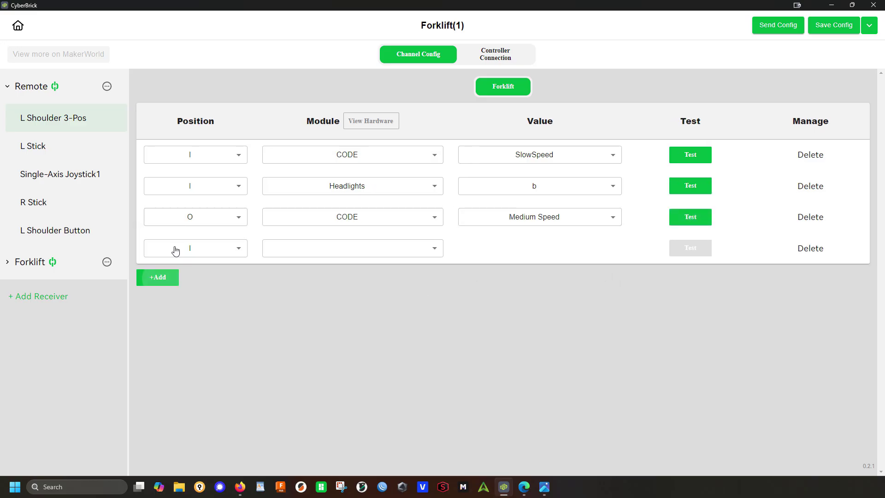
pyautogui.click(220, 250)
pyautogui.click(192, 291)
pyautogui.click(339, 253)
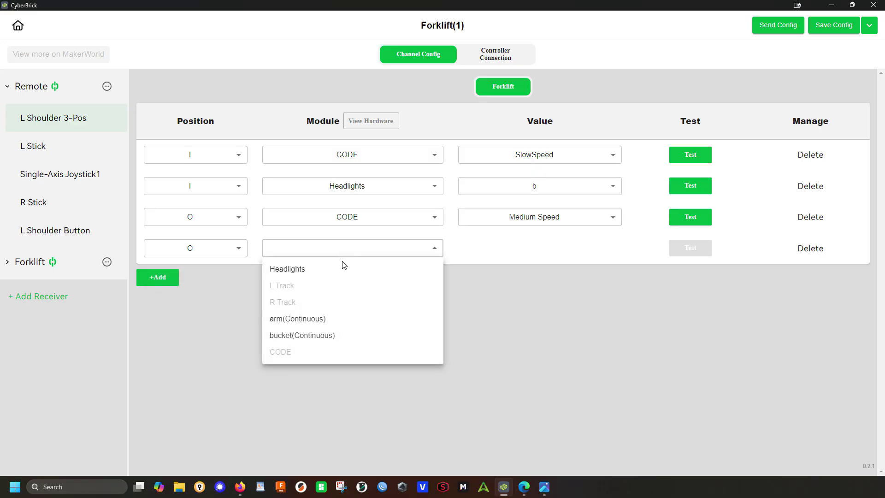
pyautogui.click(318, 271)
pyautogui.click(515, 246)
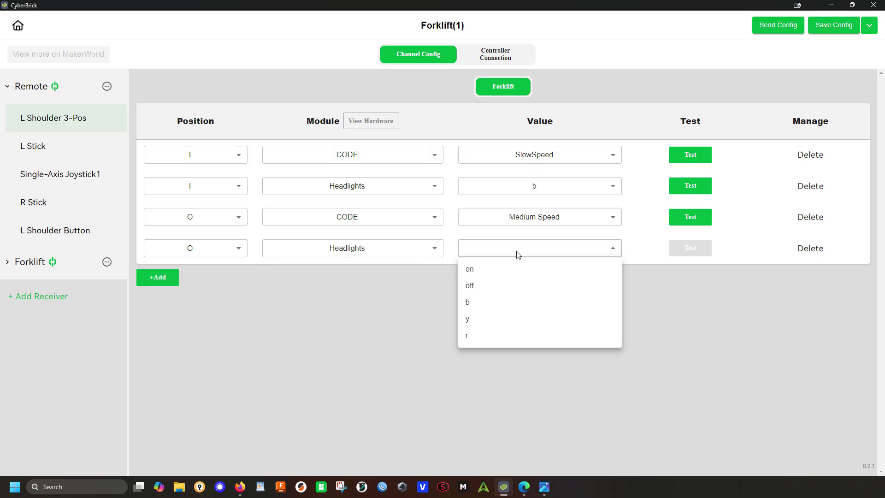
pyautogui.click(482, 324)
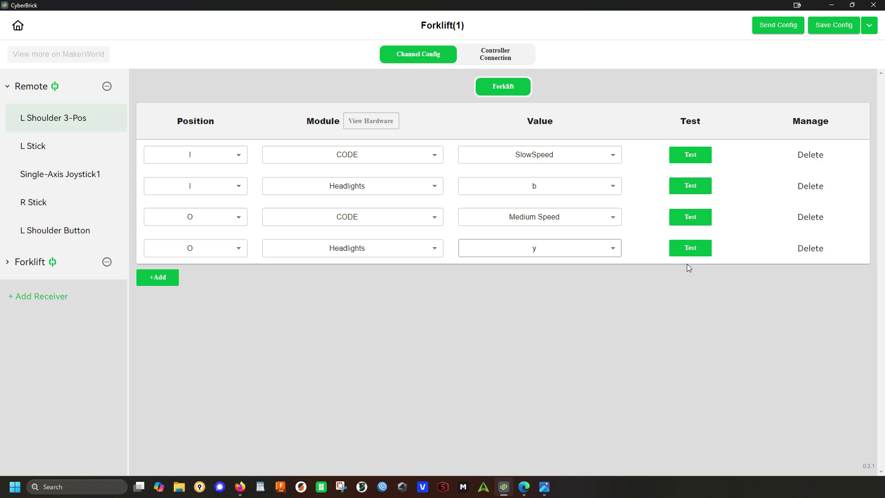
# Add a position II entry to the L Shoulder 3-Pos switch that runs the FullSpeed CODE.
pyautogui.click(154, 280)
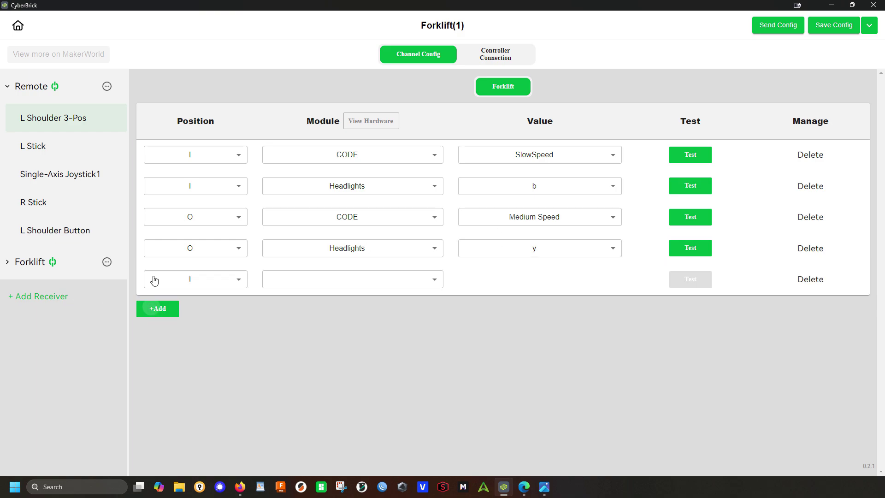
pyautogui.click(223, 281)
pyautogui.click(184, 332)
pyautogui.click(345, 282)
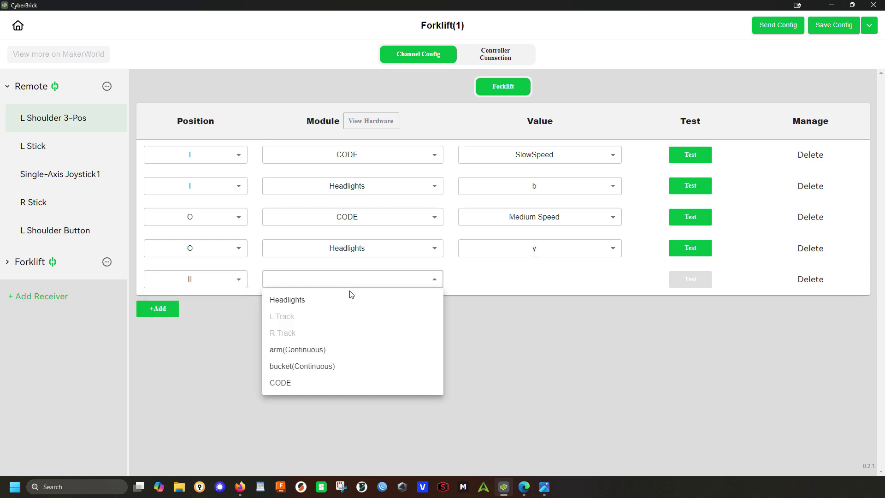
pyautogui.click(288, 382)
pyautogui.click(555, 282)
pyautogui.click(506, 334)
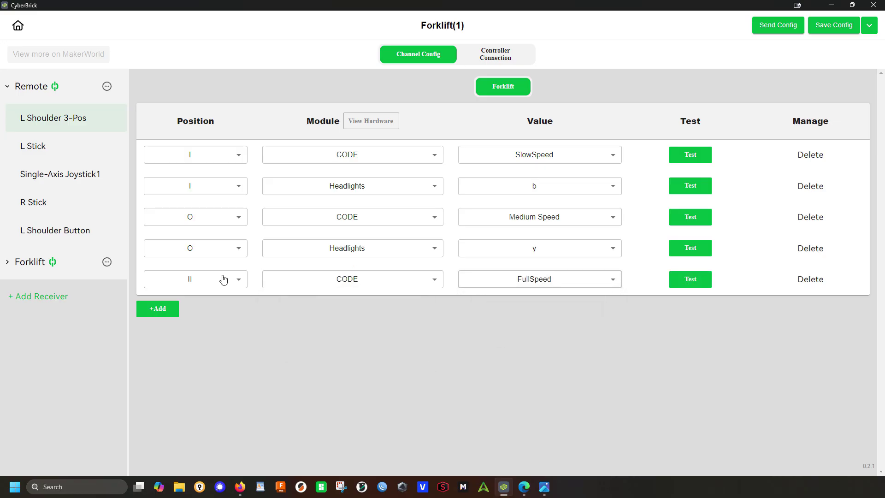
# Add a second position II entry to the L Shoulder 3-Pos switch, setting Headlights to effect on.
pyautogui.click(171, 317)
pyautogui.click(231, 312)
pyautogui.click(174, 365)
pyautogui.click(378, 311)
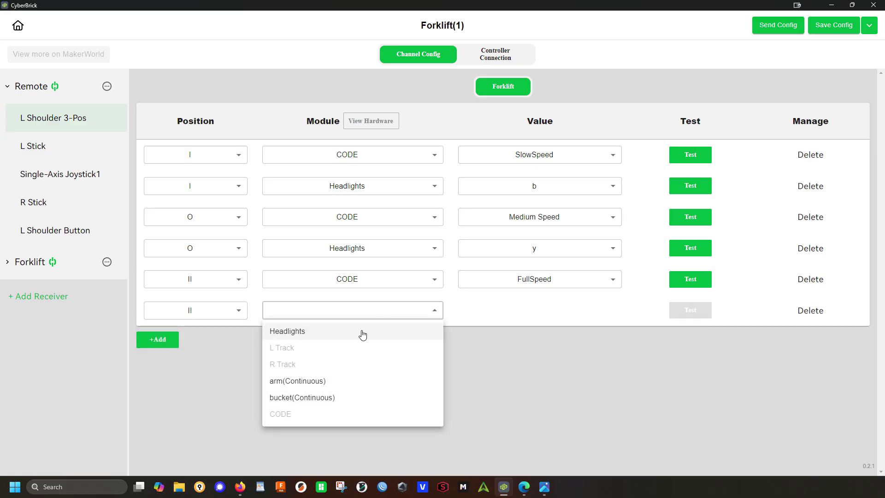
pyautogui.click(317, 331)
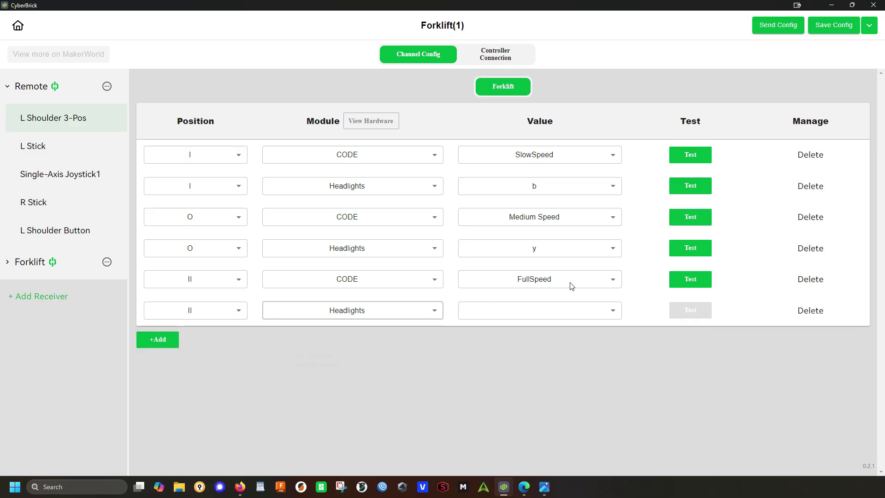
pyautogui.click(558, 313)
pyautogui.click(511, 335)
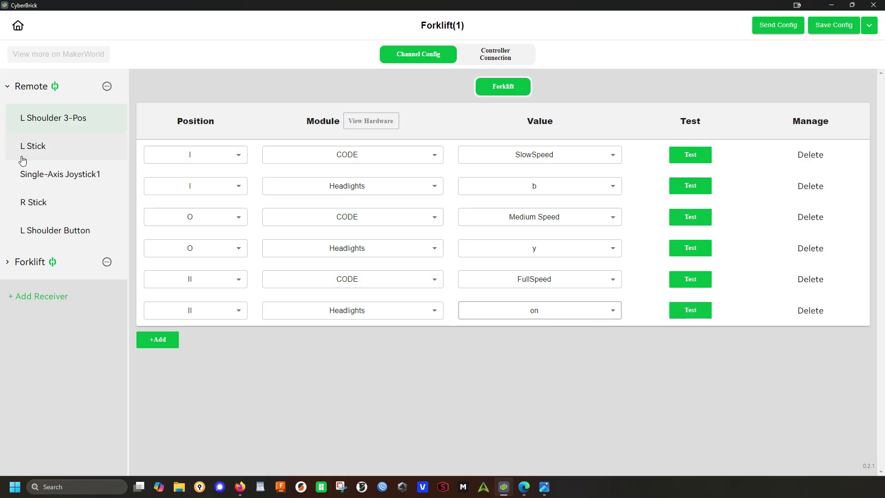
# Delete the L Track and R Track channel bindings from the L Stick.
pyautogui.click(37, 148)
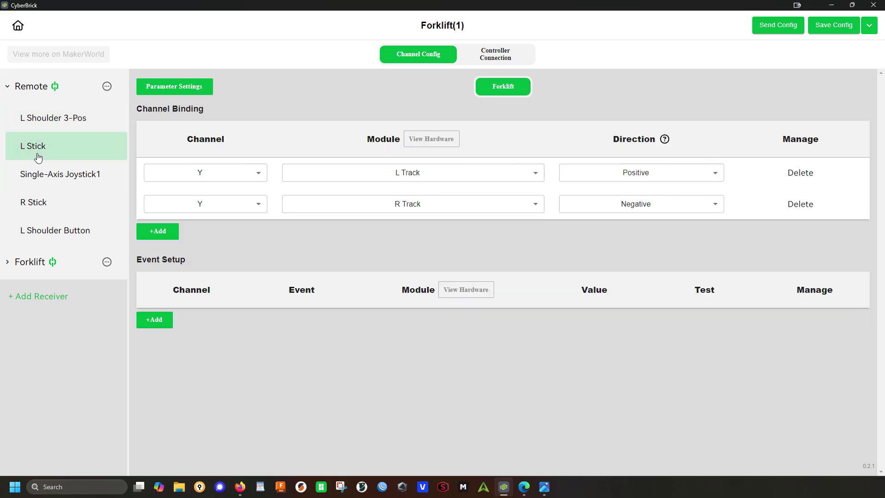
pyautogui.click(802, 205)
pyautogui.click(794, 175)
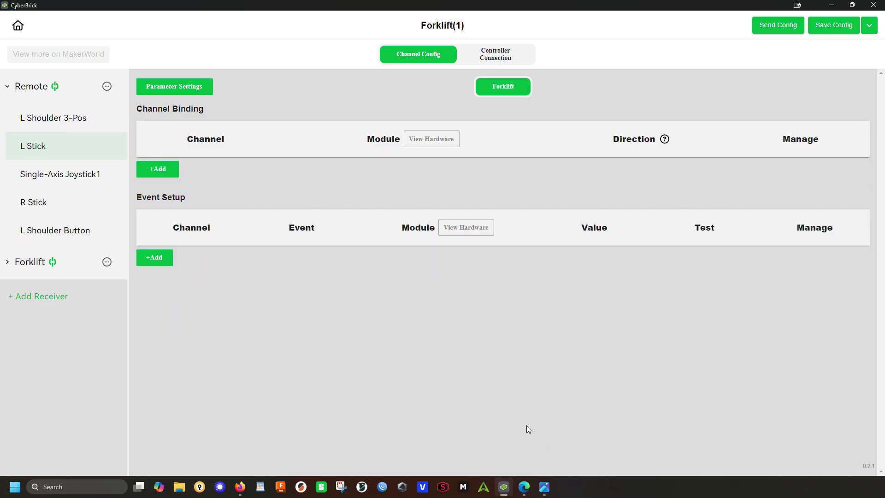
# Review the channel bindings for two-stick driving in the reference images R.png and L.png, and put the images away.
pyautogui.moveTo(545, 487)
pyautogui.click(512, 417)
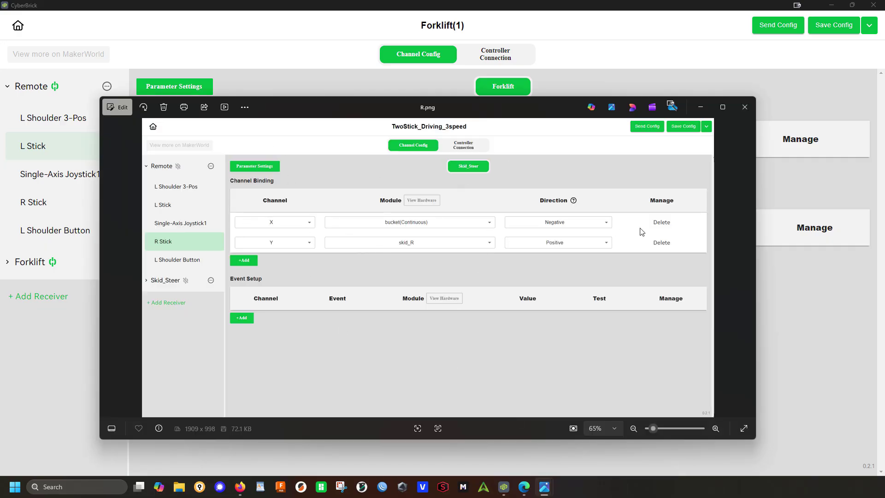
pyautogui.moveTo(546, 489)
pyautogui.click(595, 438)
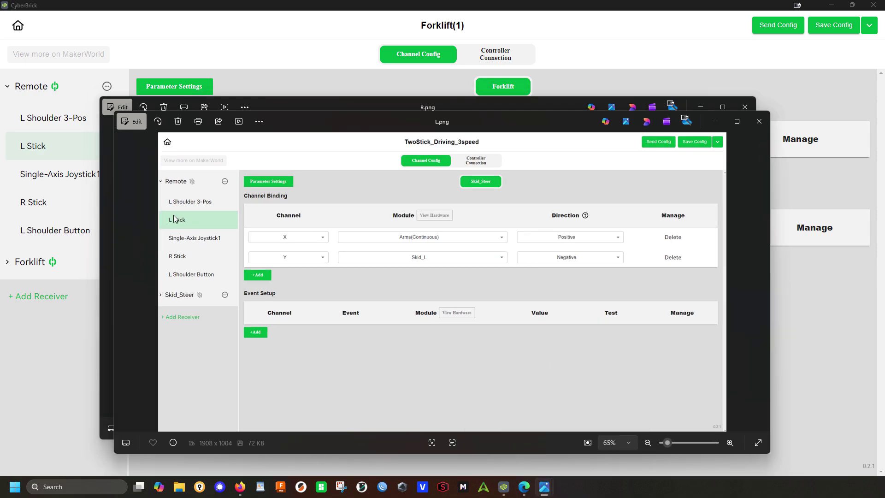
pyautogui.moveTo(506, 121)
pyautogui.mouseDown()
pyautogui.moveTo(510, 114)
pyautogui.moveTo(514, 125)
pyautogui.mouseUp()
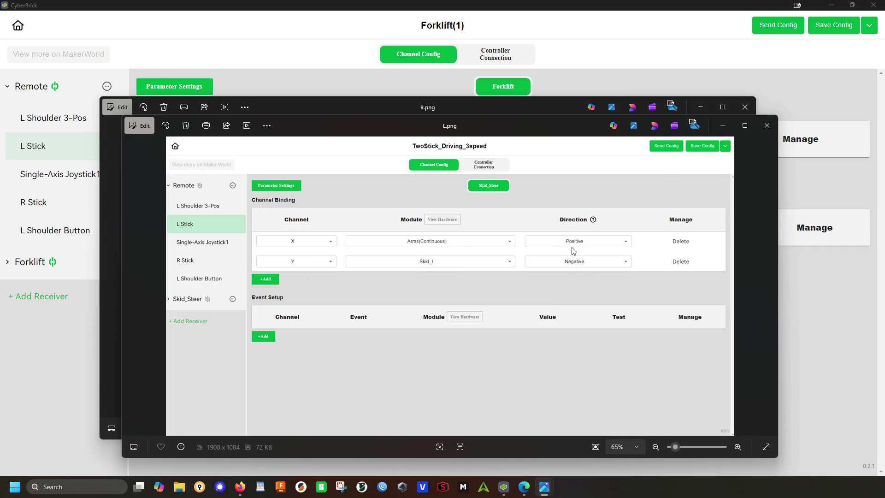
pyautogui.click(766, 126)
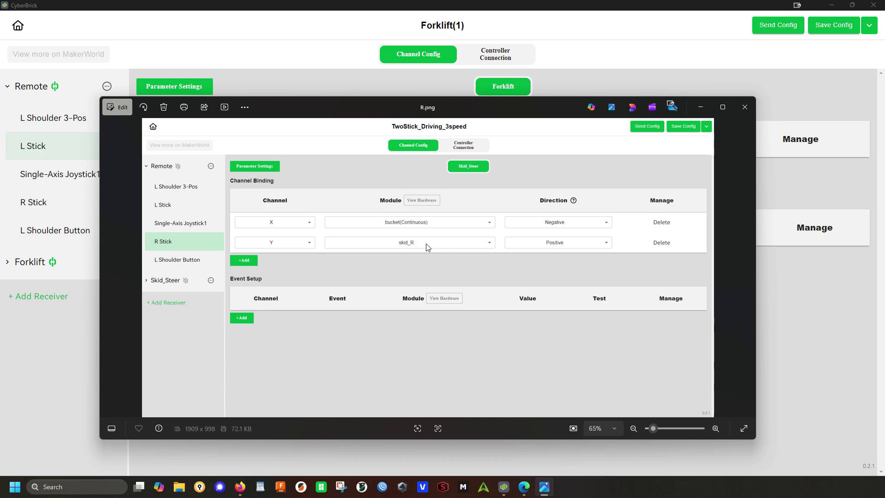
pyautogui.click(700, 107)
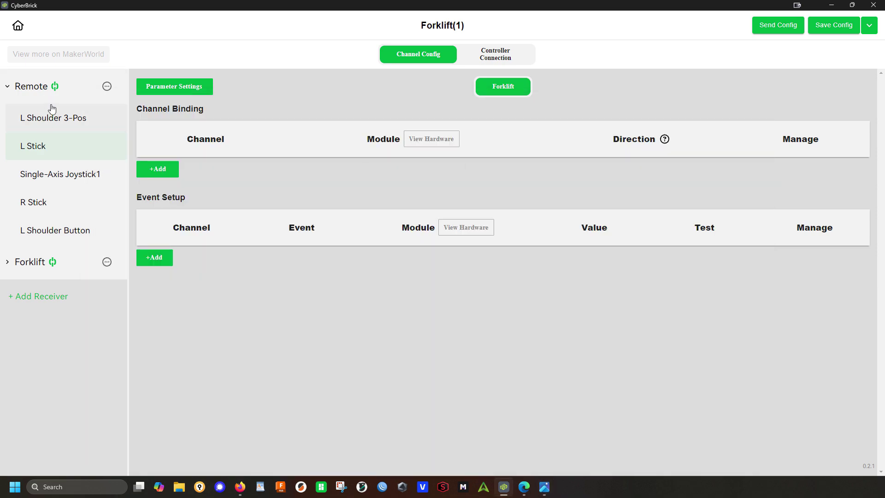
# Examine the L Stick's dead zone settings, including the channel midpoints and dead zone widths.
pyautogui.click(166, 91)
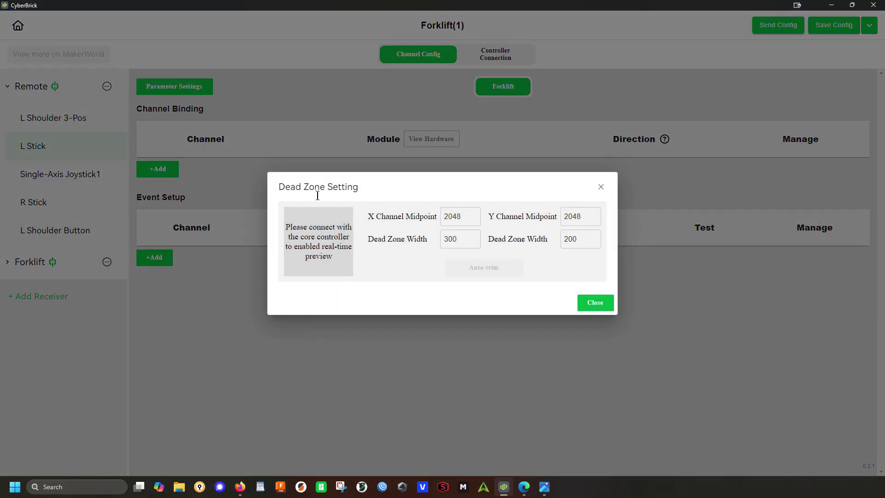
pyautogui.click(452, 243)
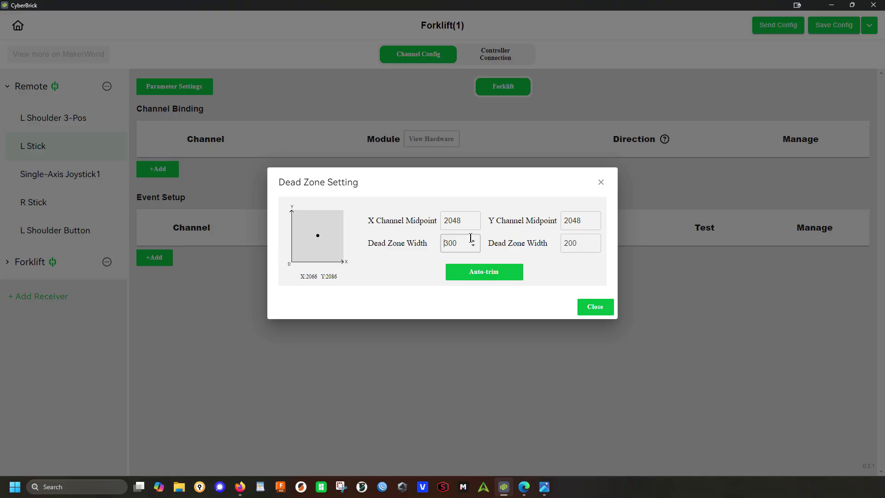
pyautogui.click(601, 182)
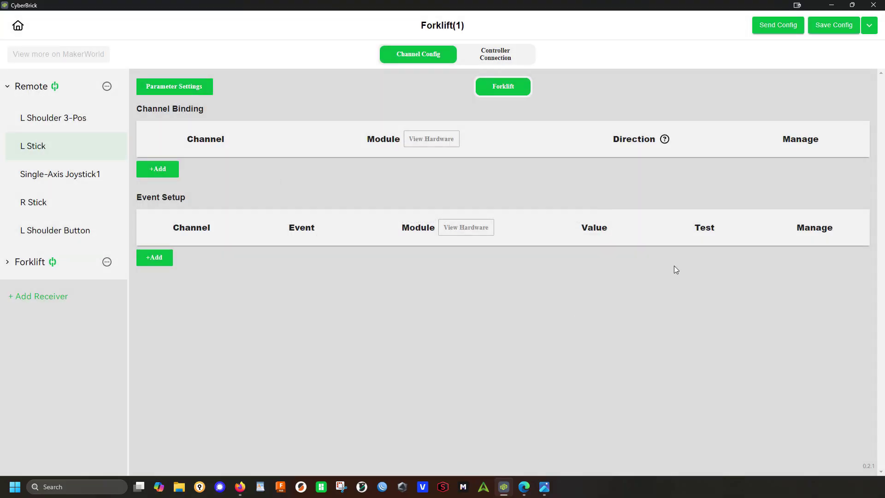
# Bind the L Stick's X channel to R Track with Negative direction.
pyautogui.click(169, 178)
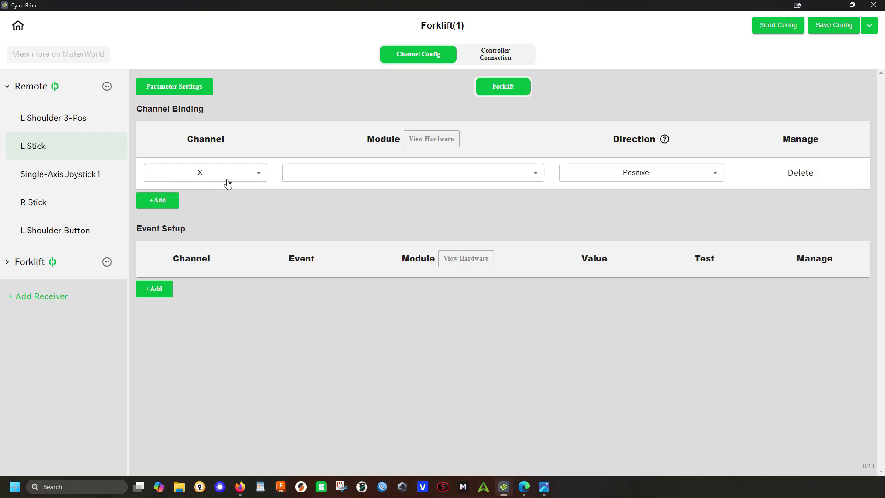
pyautogui.click(340, 178)
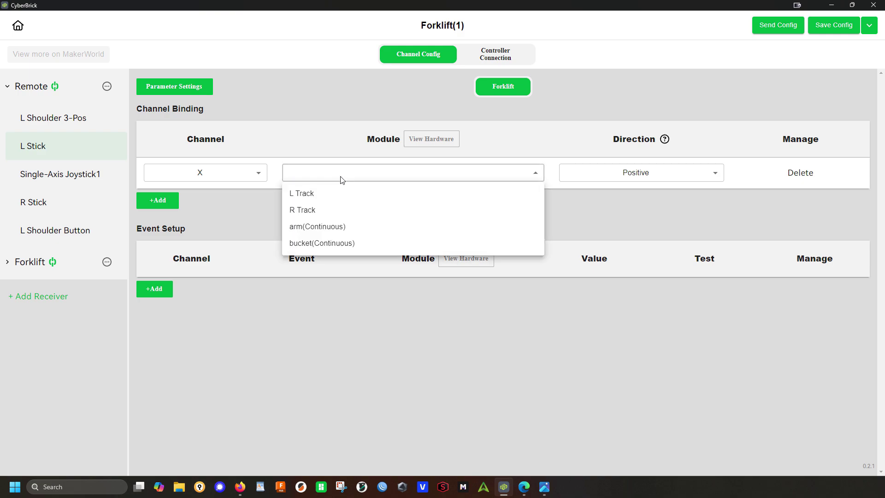
pyautogui.click(313, 210)
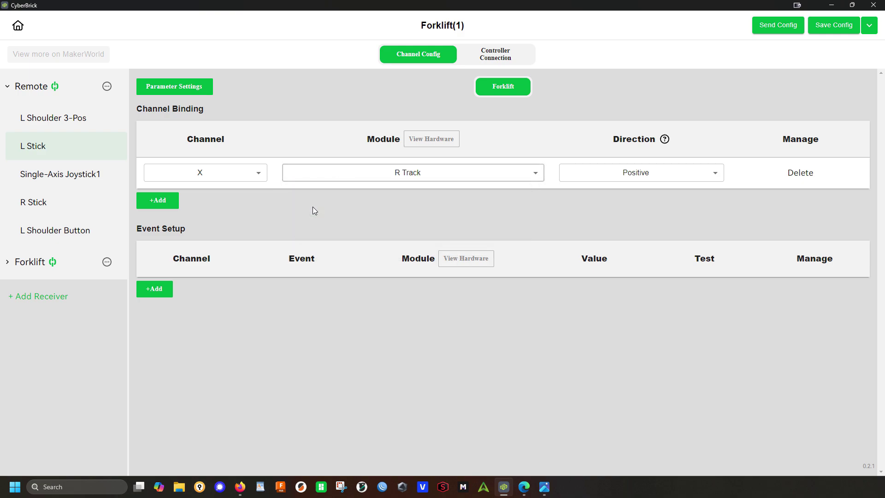
pyautogui.click(677, 176)
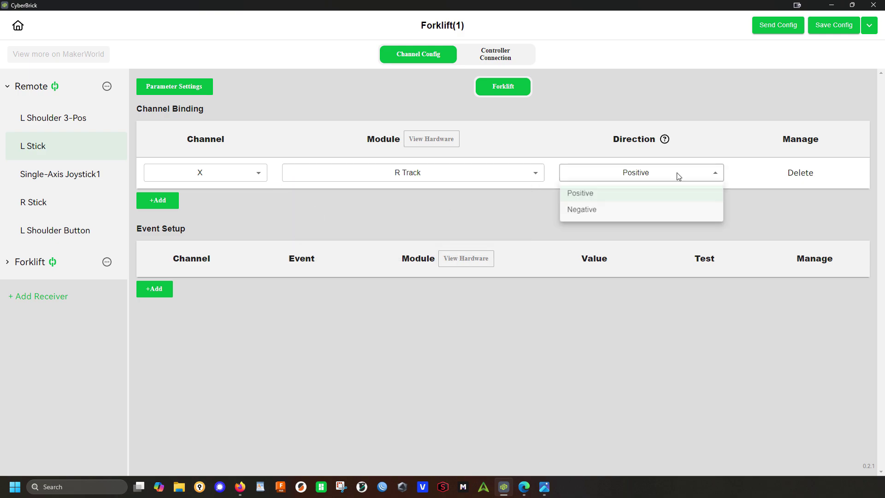
pyautogui.click(642, 208)
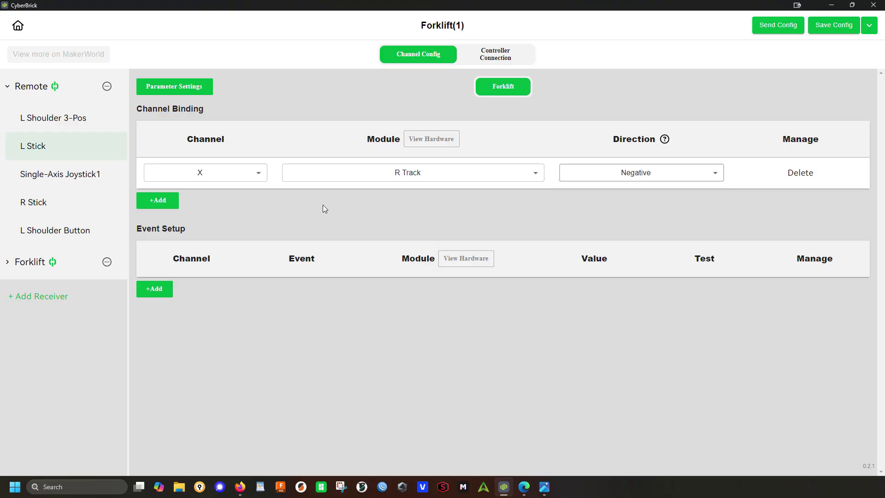
# Add an L Stick channel binding from X to L Track with Negative direction.
pyautogui.click(165, 200)
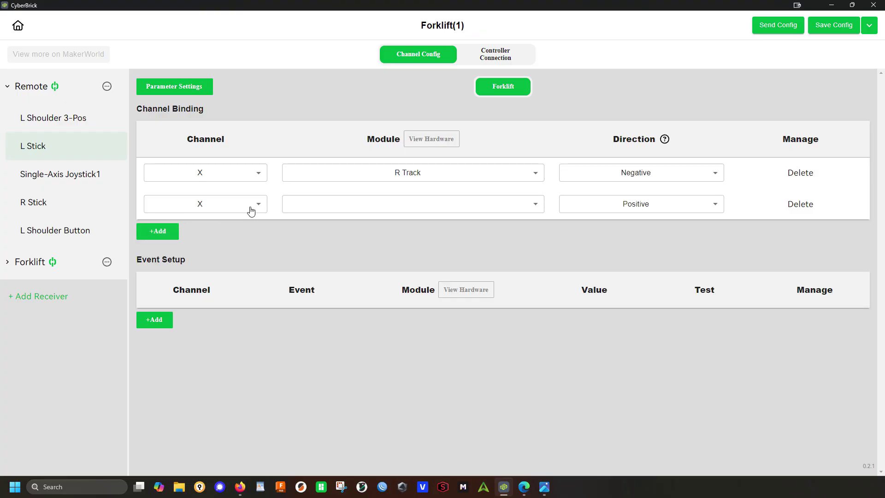
pyautogui.click(389, 206)
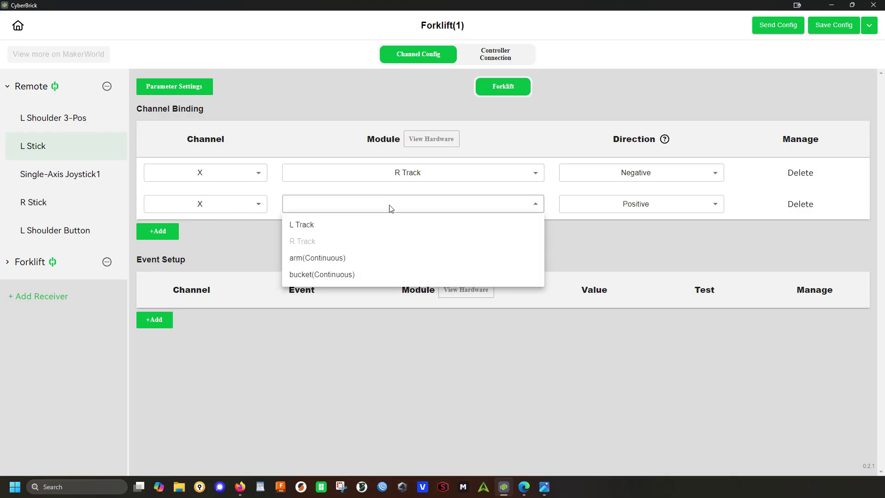
pyautogui.click(324, 229)
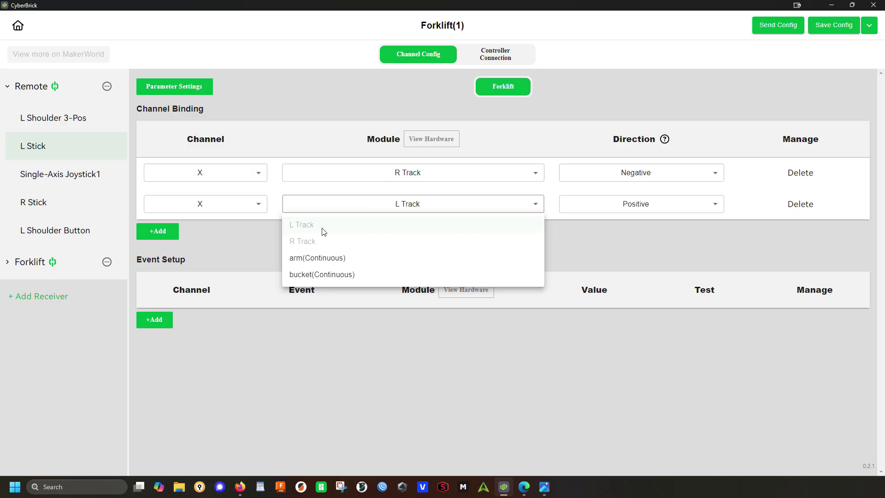
pyautogui.click(649, 208)
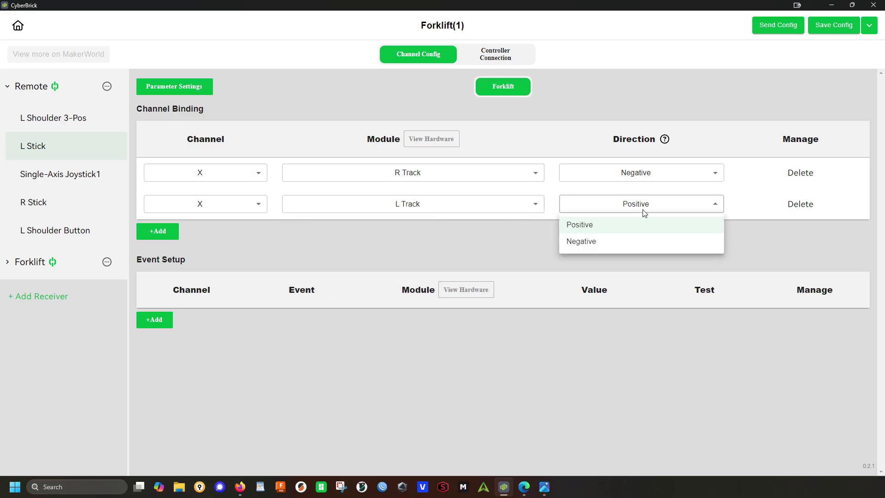
pyautogui.click(597, 242)
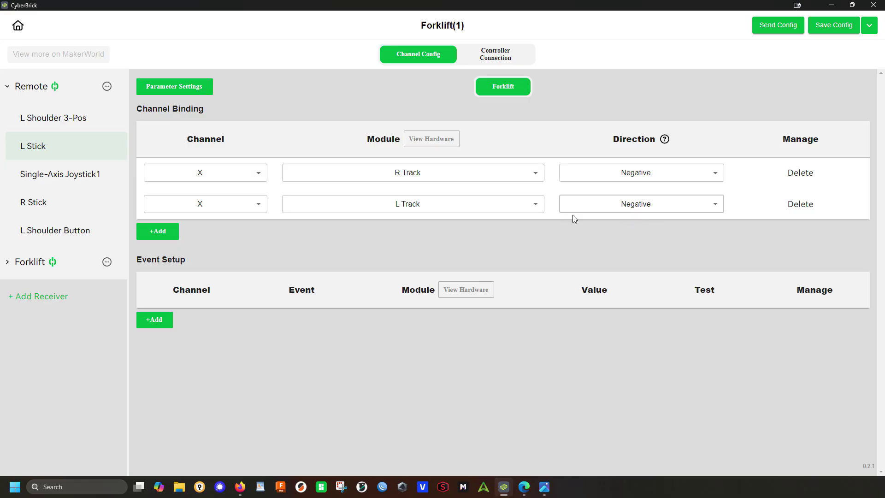
# Add an L Stick channel binding from Y to R Track, keeping the direction Positive.
pyautogui.click(152, 236)
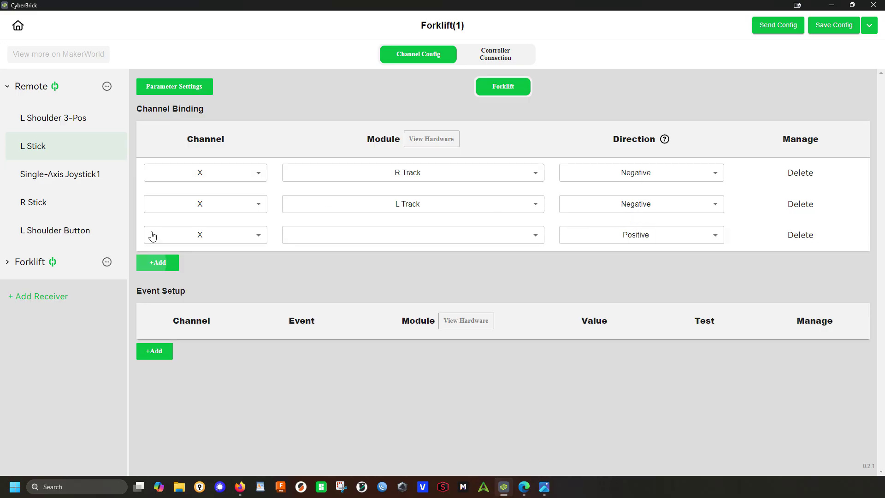
pyautogui.click(198, 236)
pyautogui.click(182, 273)
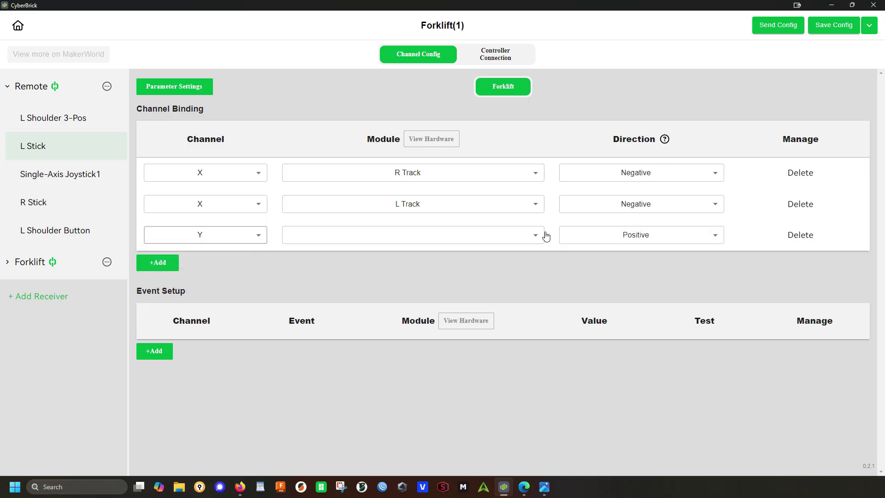
pyautogui.click(504, 237)
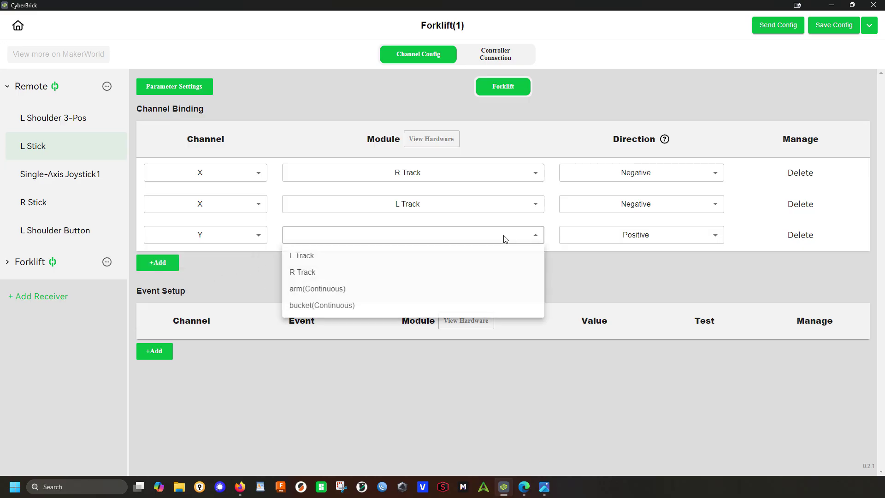
pyautogui.click(324, 272)
pyautogui.click(611, 237)
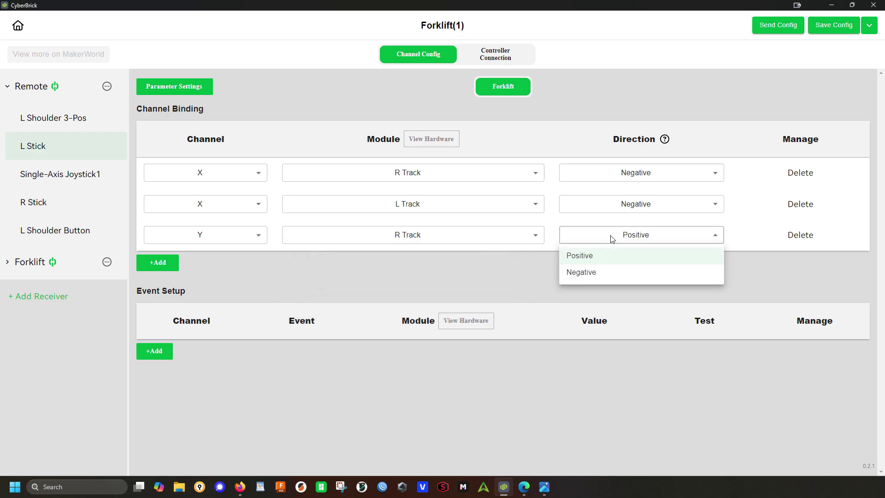
pyautogui.click(392, 272)
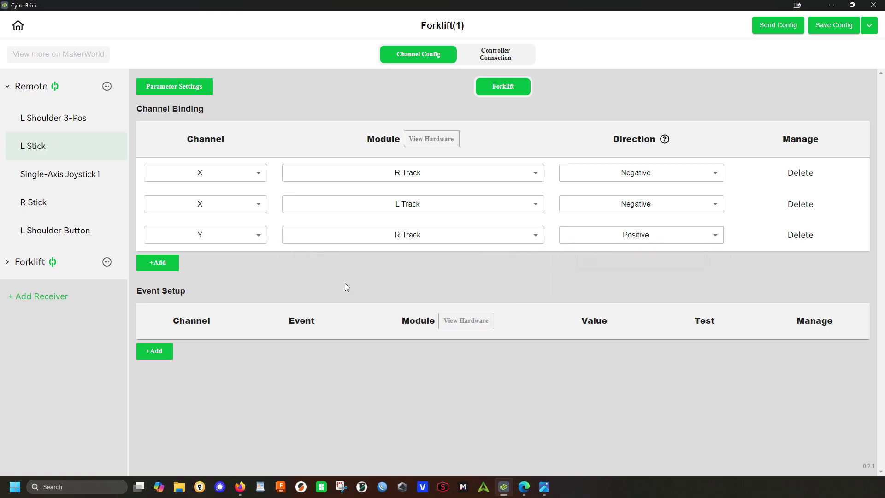
# Add an L Stick channel binding from Y to L Track with Negative direction.
pyautogui.click(172, 271)
pyautogui.click(207, 267)
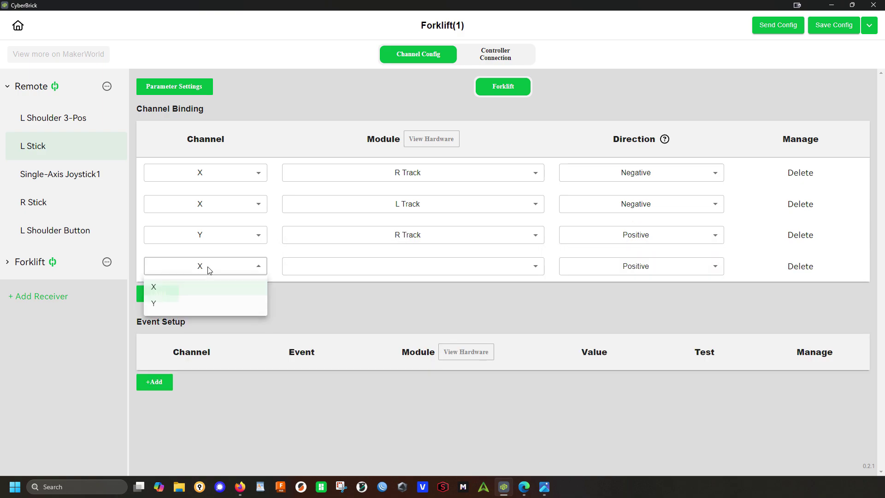
pyautogui.click(191, 304)
pyautogui.click(400, 275)
pyautogui.click(391, 286)
pyautogui.click(662, 271)
pyautogui.click(585, 303)
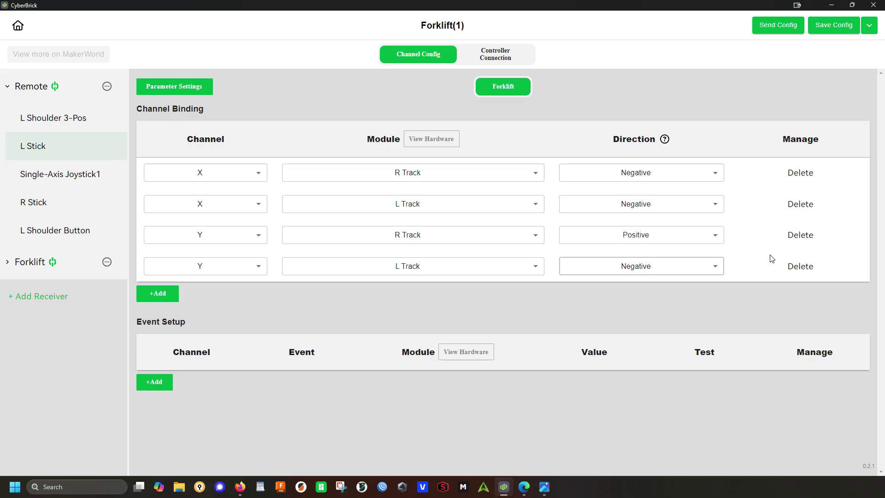
# Delete the L Track and R Track channel bindings from the R Stick.
pyautogui.click(43, 206)
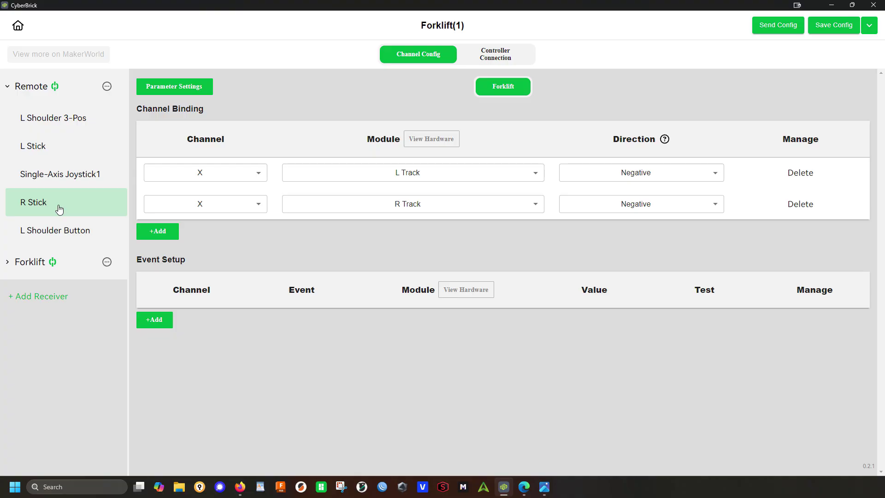
pyautogui.click(800, 204)
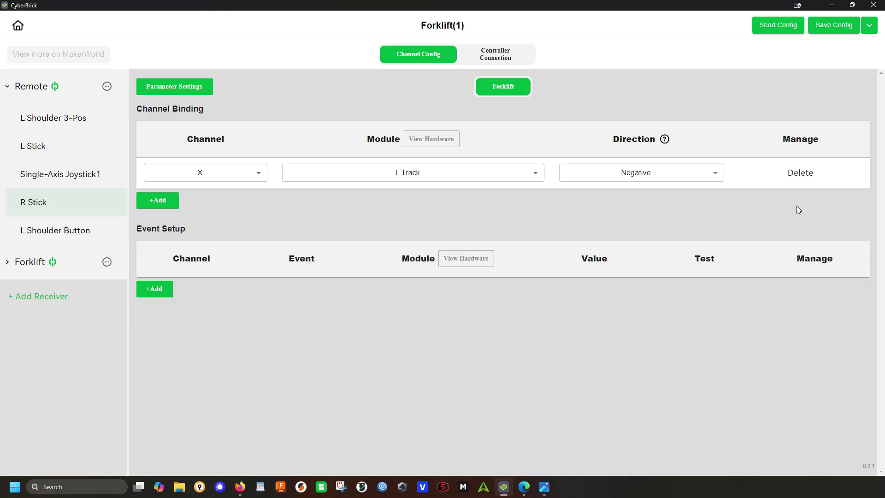
pyautogui.click(800, 173)
# Add an R Stick channel binding from Y to arm(Continuous) with Negative direction.
pyautogui.click(146, 173)
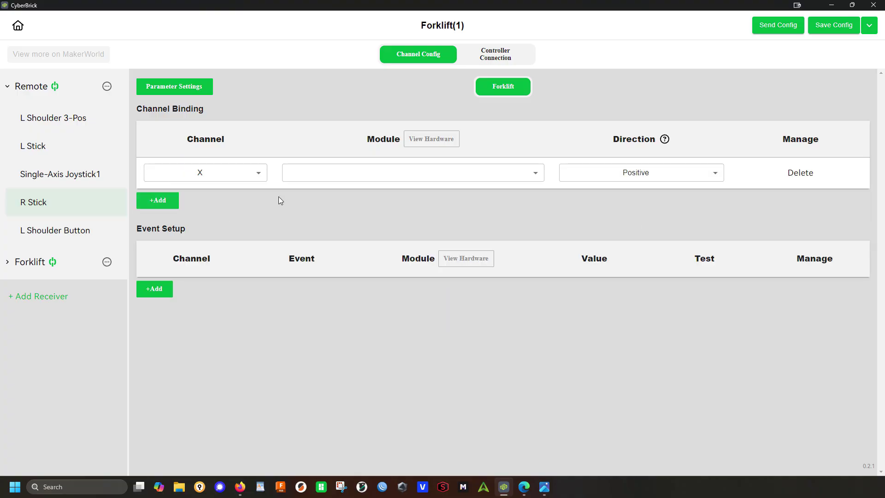
pyautogui.click(208, 173)
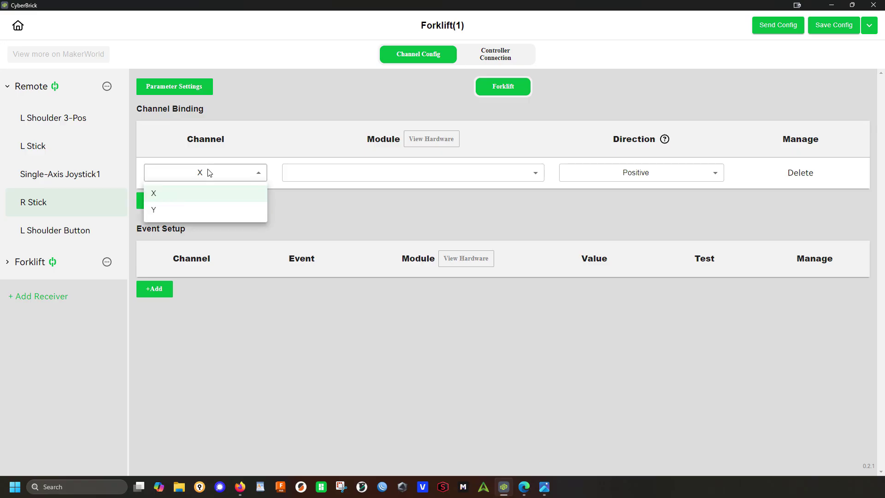
pyautogui.click(173, 211)
pyautogui.click(318, 173)
pyautogui.click(322, 229)
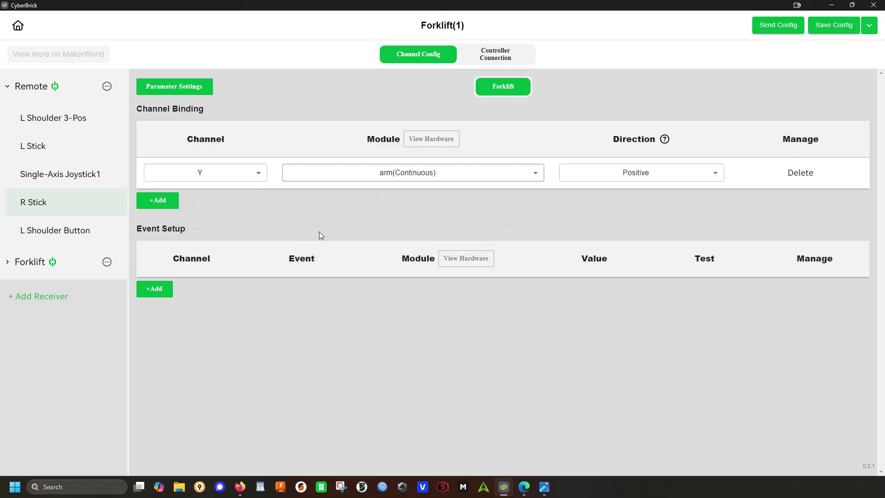
pyautogui.click(634, 175)
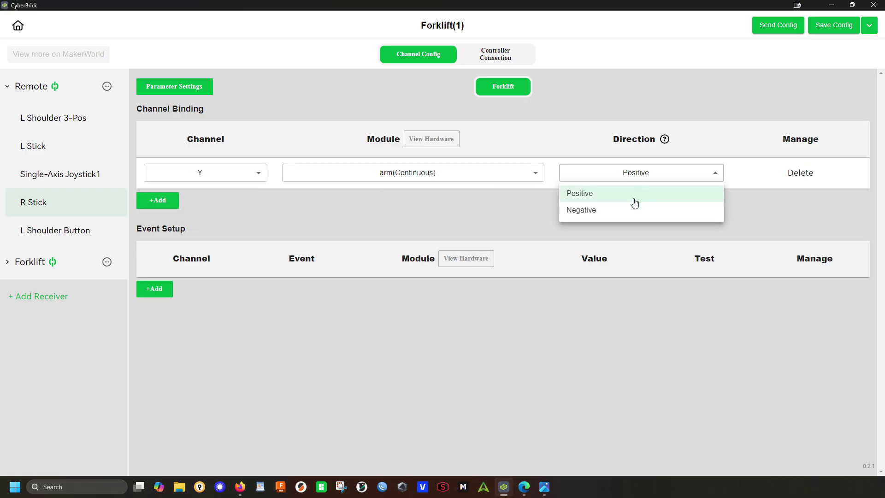
pyautogui.click(609, 214)
# Add an R Stick channel binding from X to bucket(Continuous) with Negative direction.
pyautogui.click(165, 202)
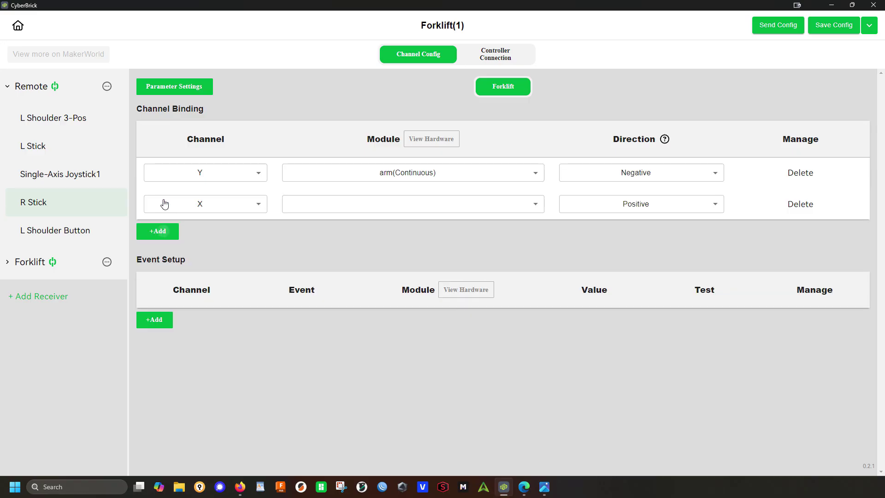
pyautogui.click(215, 208)
pyautogui.click(318, 235)
pyautogui.click(413, 203)
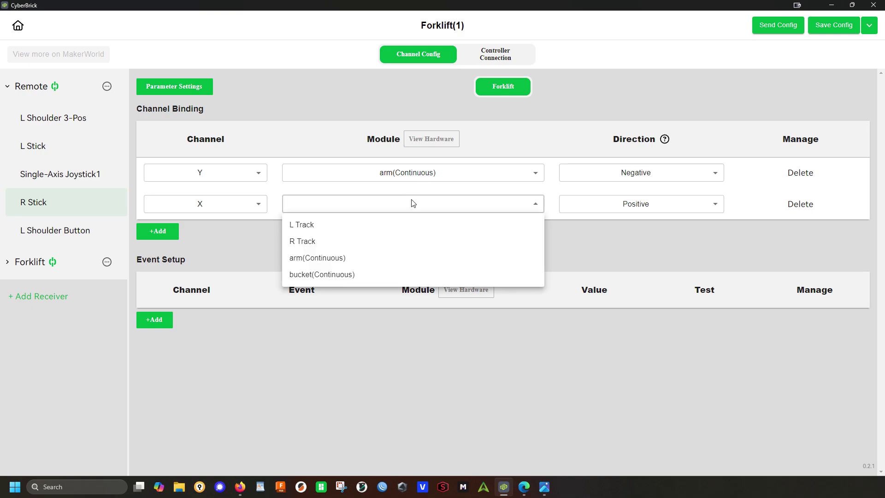
pyautogui.click(327, 274)
pyautogui.click(650, 206)
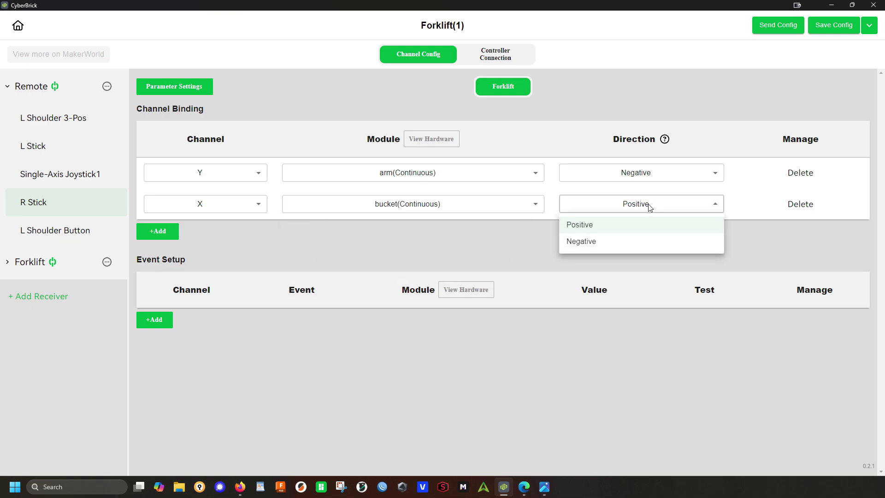
pyautogui.click(612, 243)
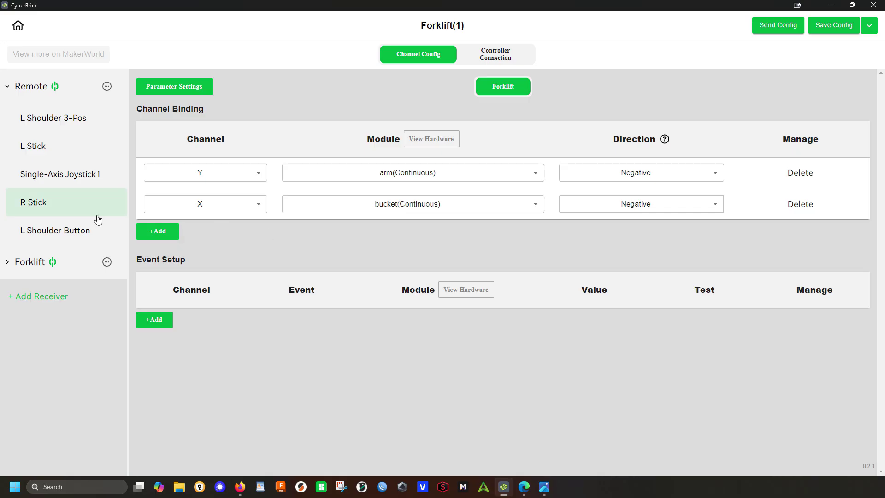
# Review the remote's mappings for the L Shoulder Button, both sticks, Single-Axis Joystick1 and the L Shoulder 3-Pos switch.
pyautogui.click(59, 236)
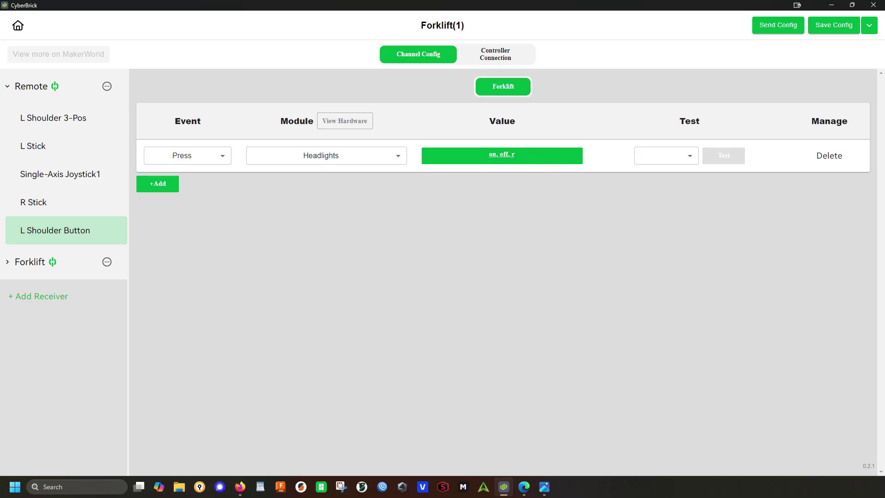
pyautogui.click(63, 203)
pyautogui.click(62, 177)
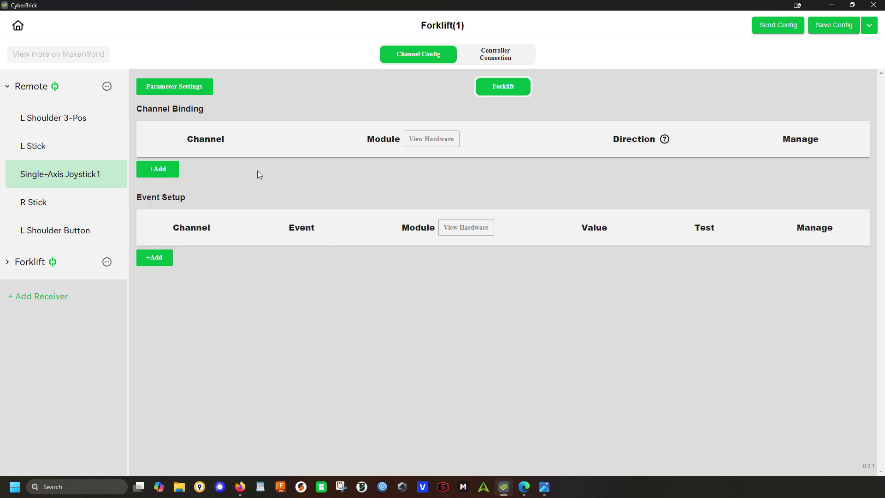
pyautogui.click(48, 150)
pyautogui.click(79, 123)
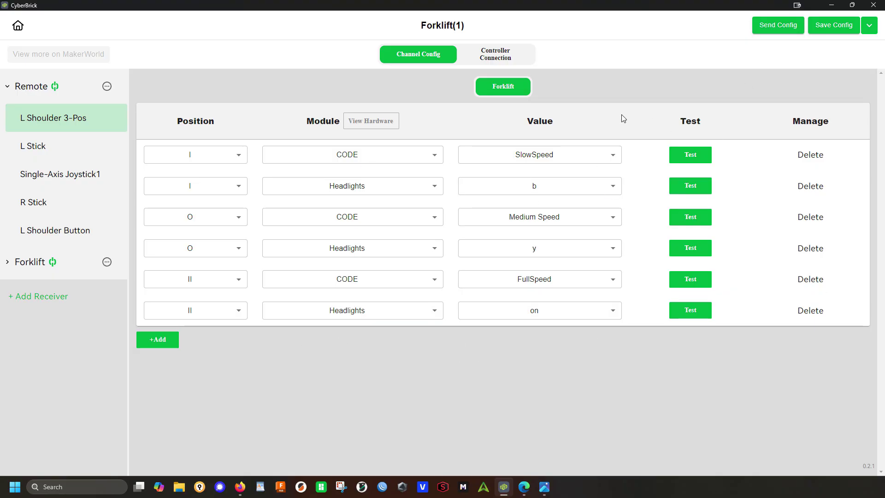
# Look over the config's save and export options, and send the Forklift(1) configuration to the connected hardware.
pyautogui.click(869, 25)
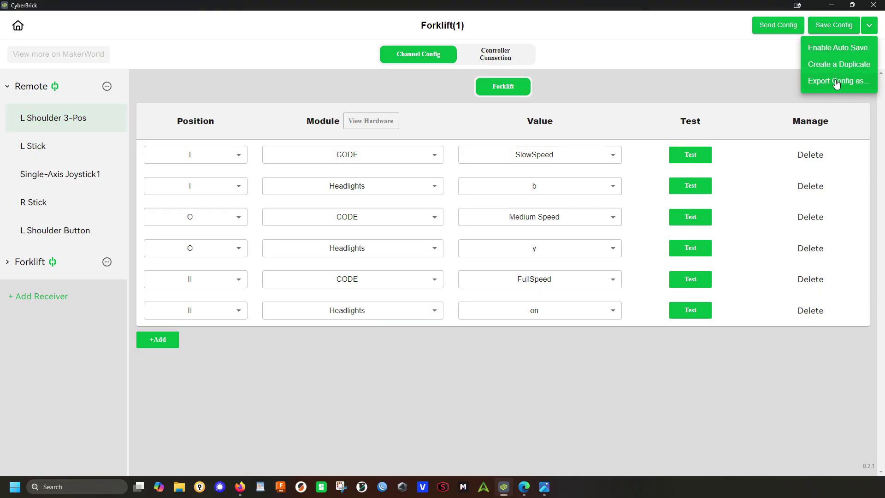
pyautogui.click(729, 70)
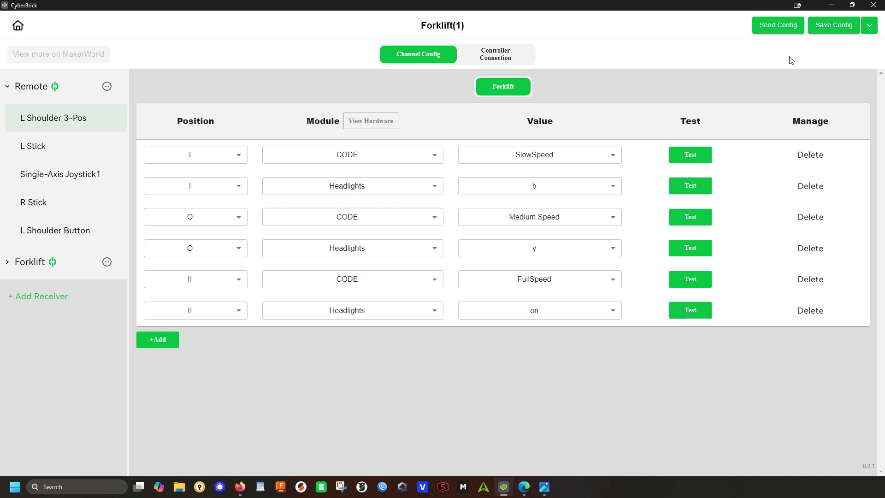
pyautogui.click(777, 28)
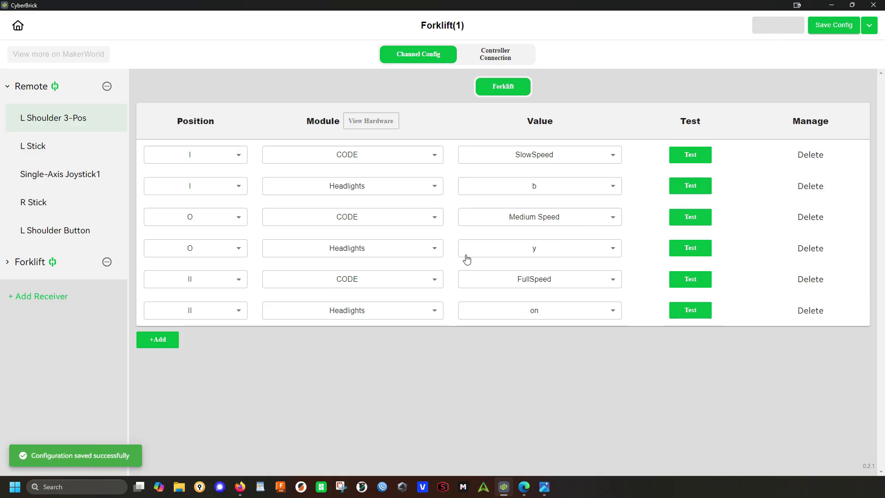